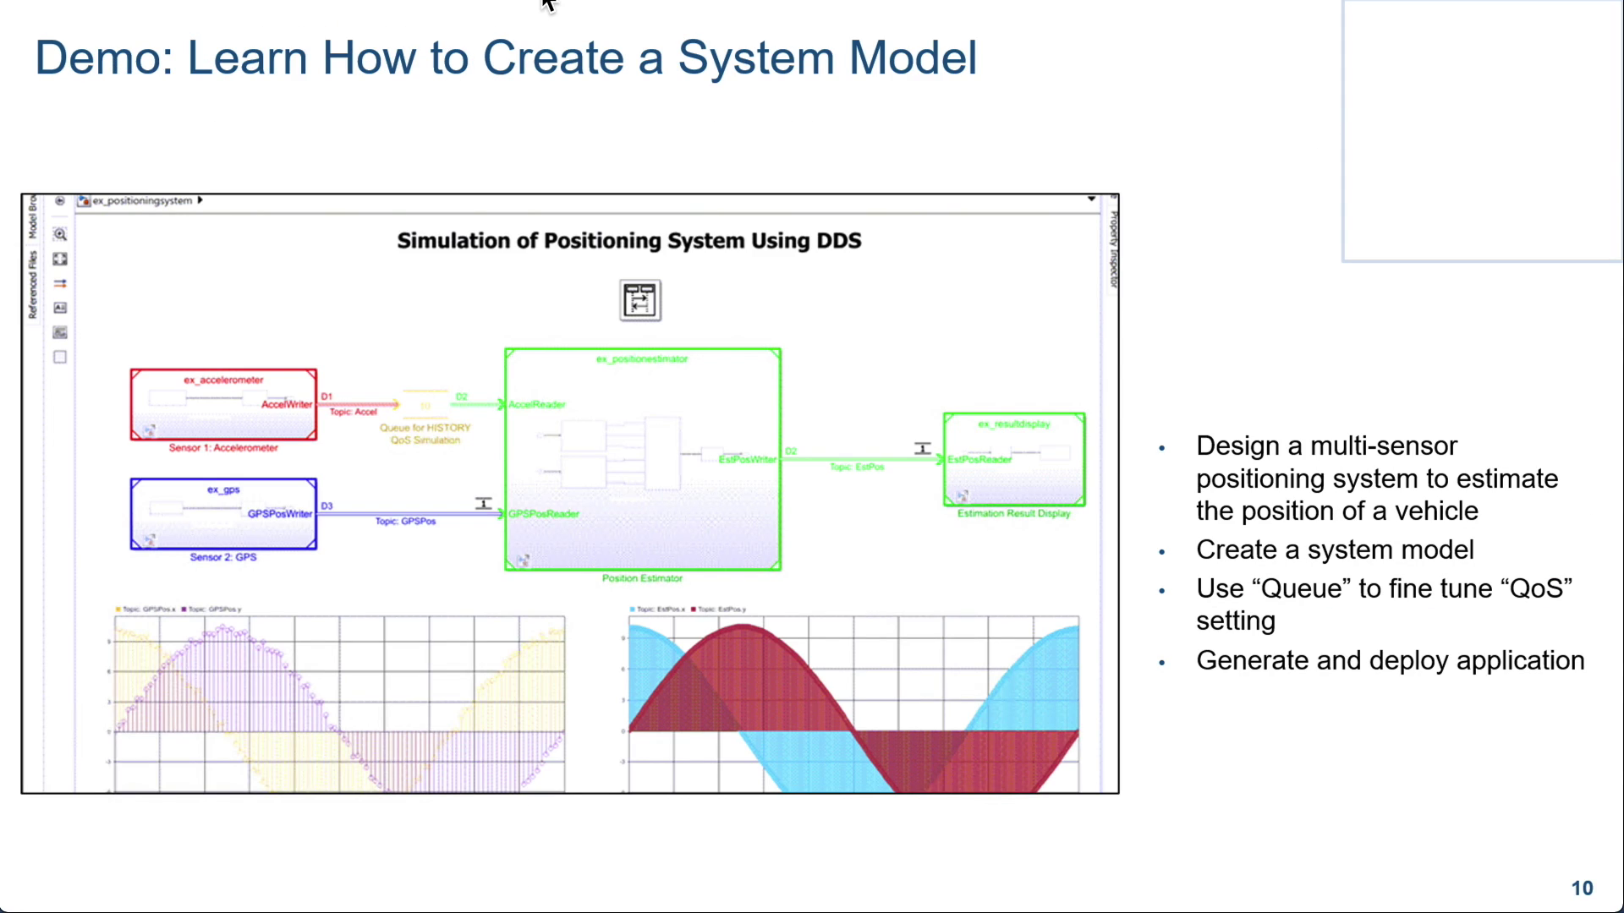
# - Leave the 'Demo: Learn How to Create a System Model' slide and switch to MATLAB
pyautogui.hotkey('alt', 'Tab')
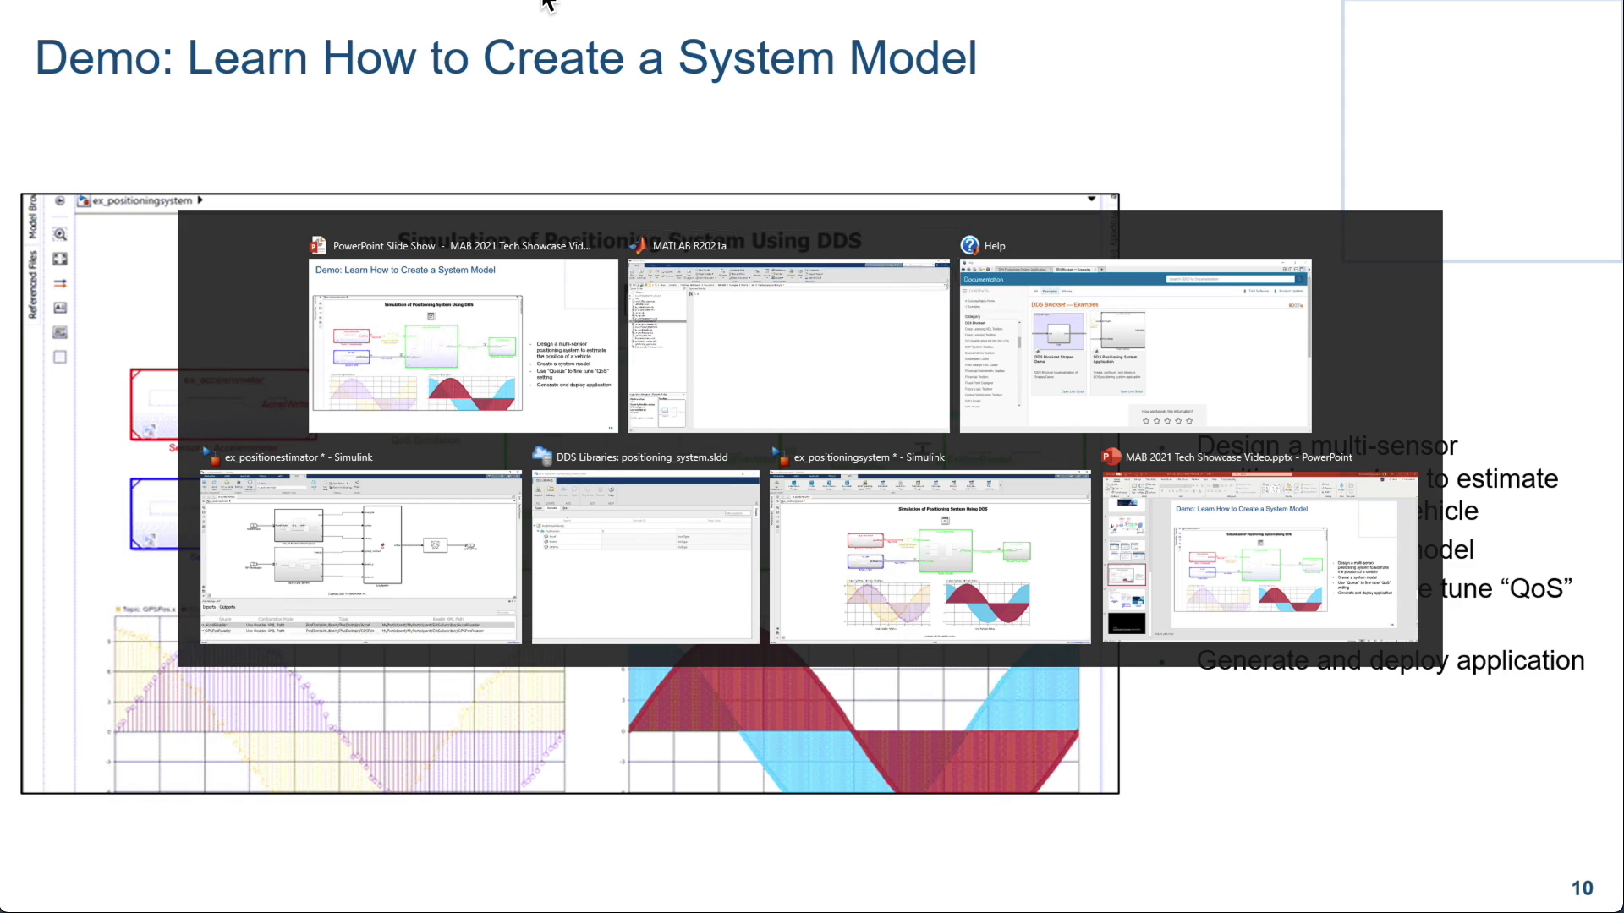
# - Run 'help dds' for DDS Blockset 1.0 and open its examples page, then return to the prompt
pyautogui.write('help dds')
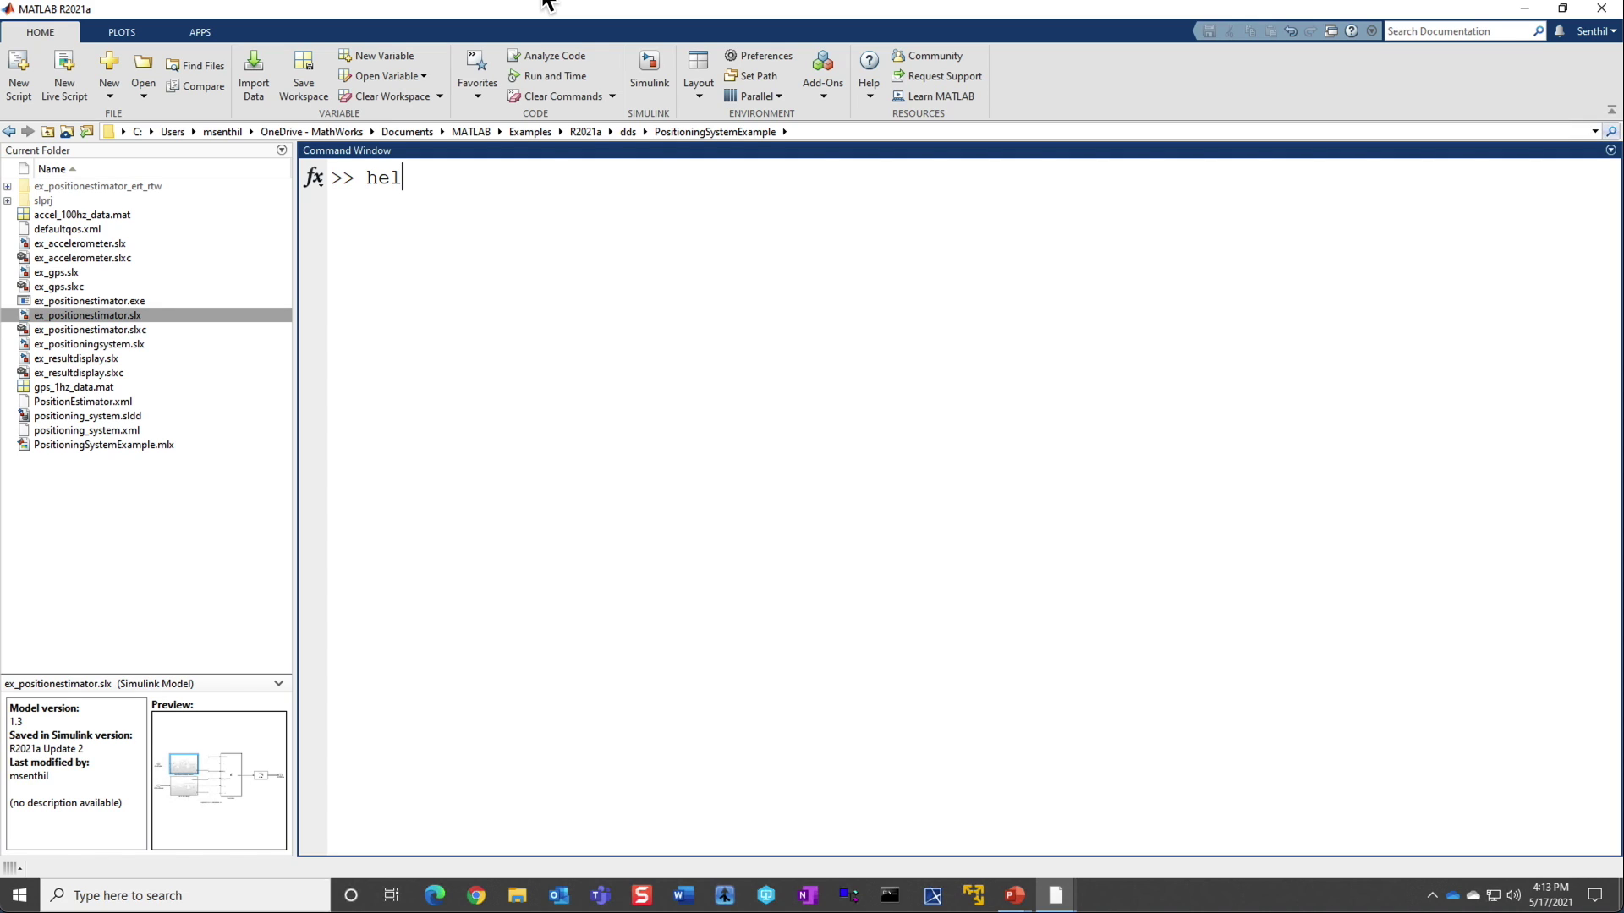
pyautogui.press('Return')
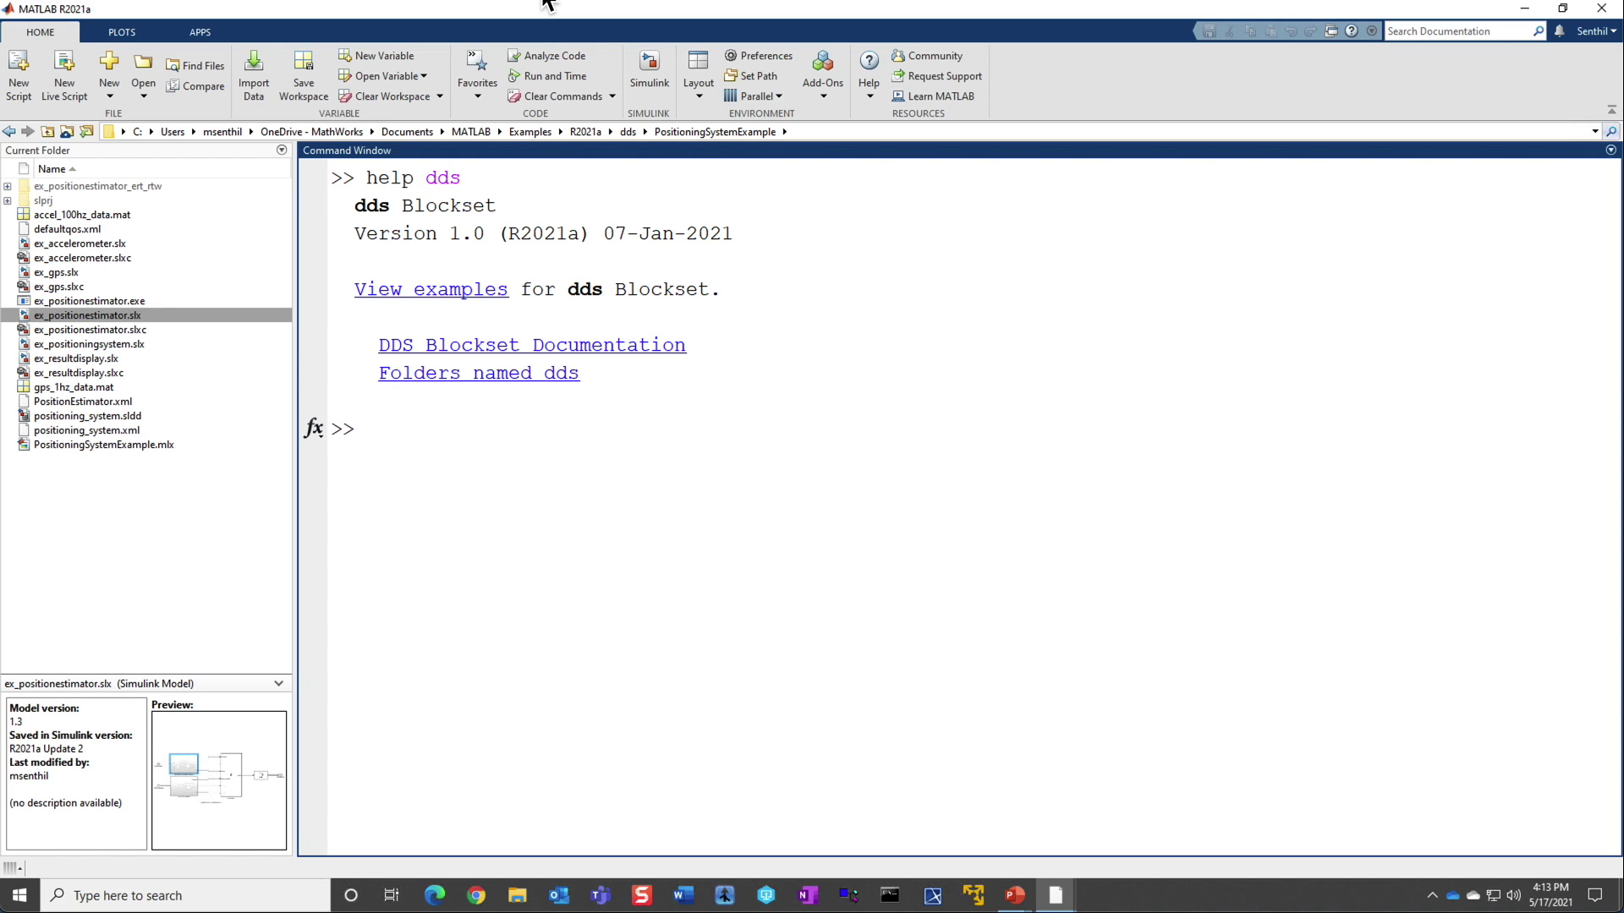
pyautogui.click(448, 293)
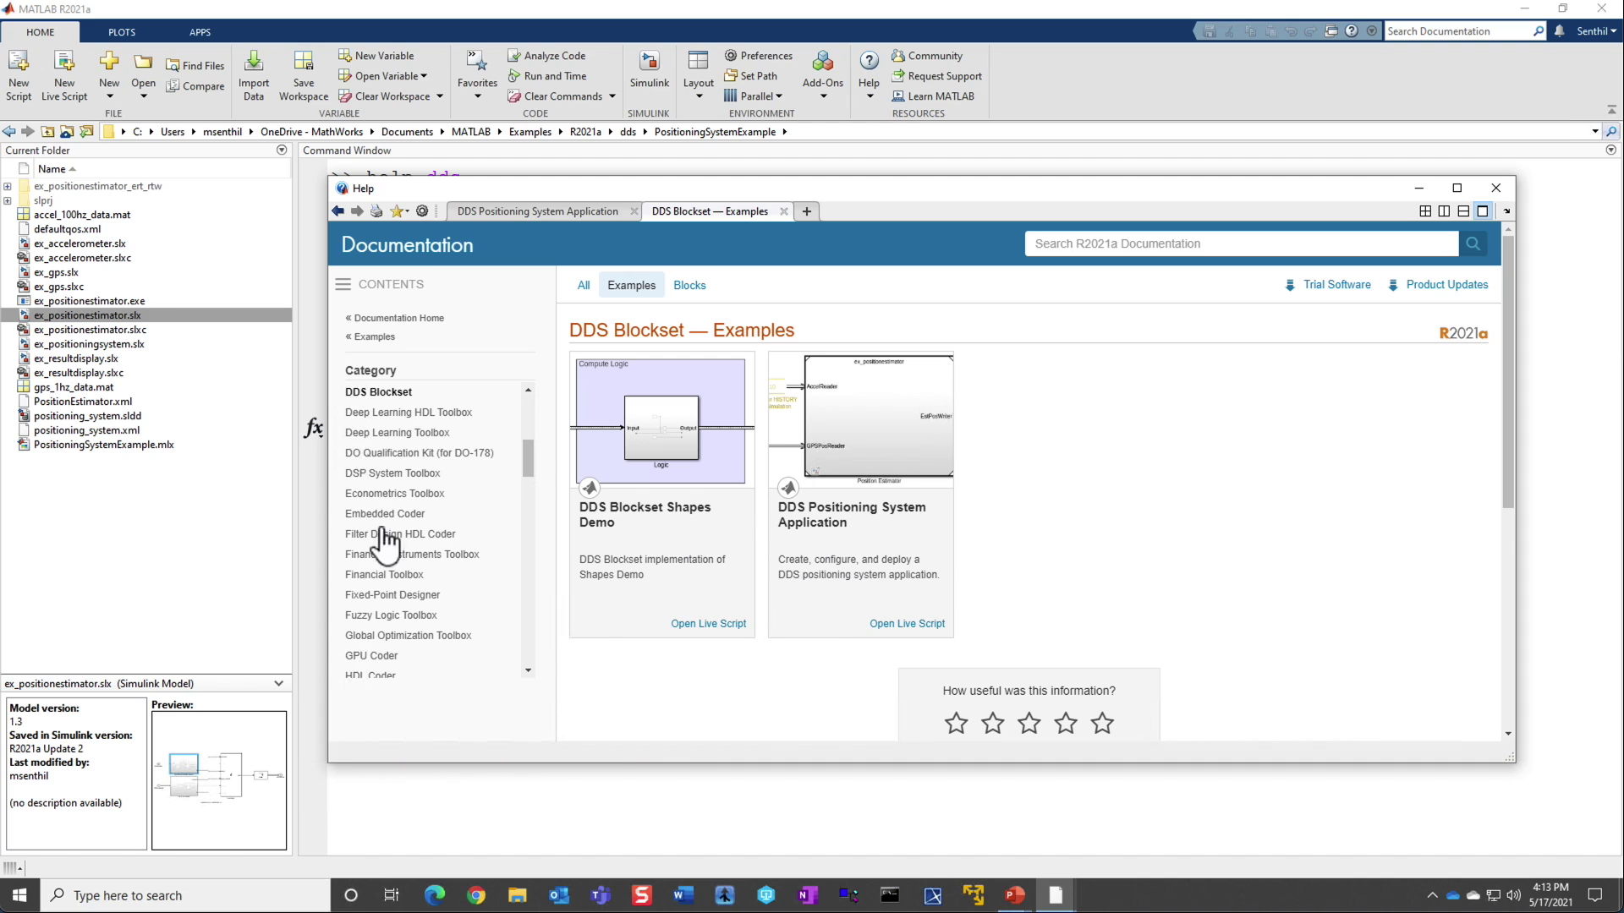
pyautogui.click(230, 543)
pyautogui.click(590, 658)
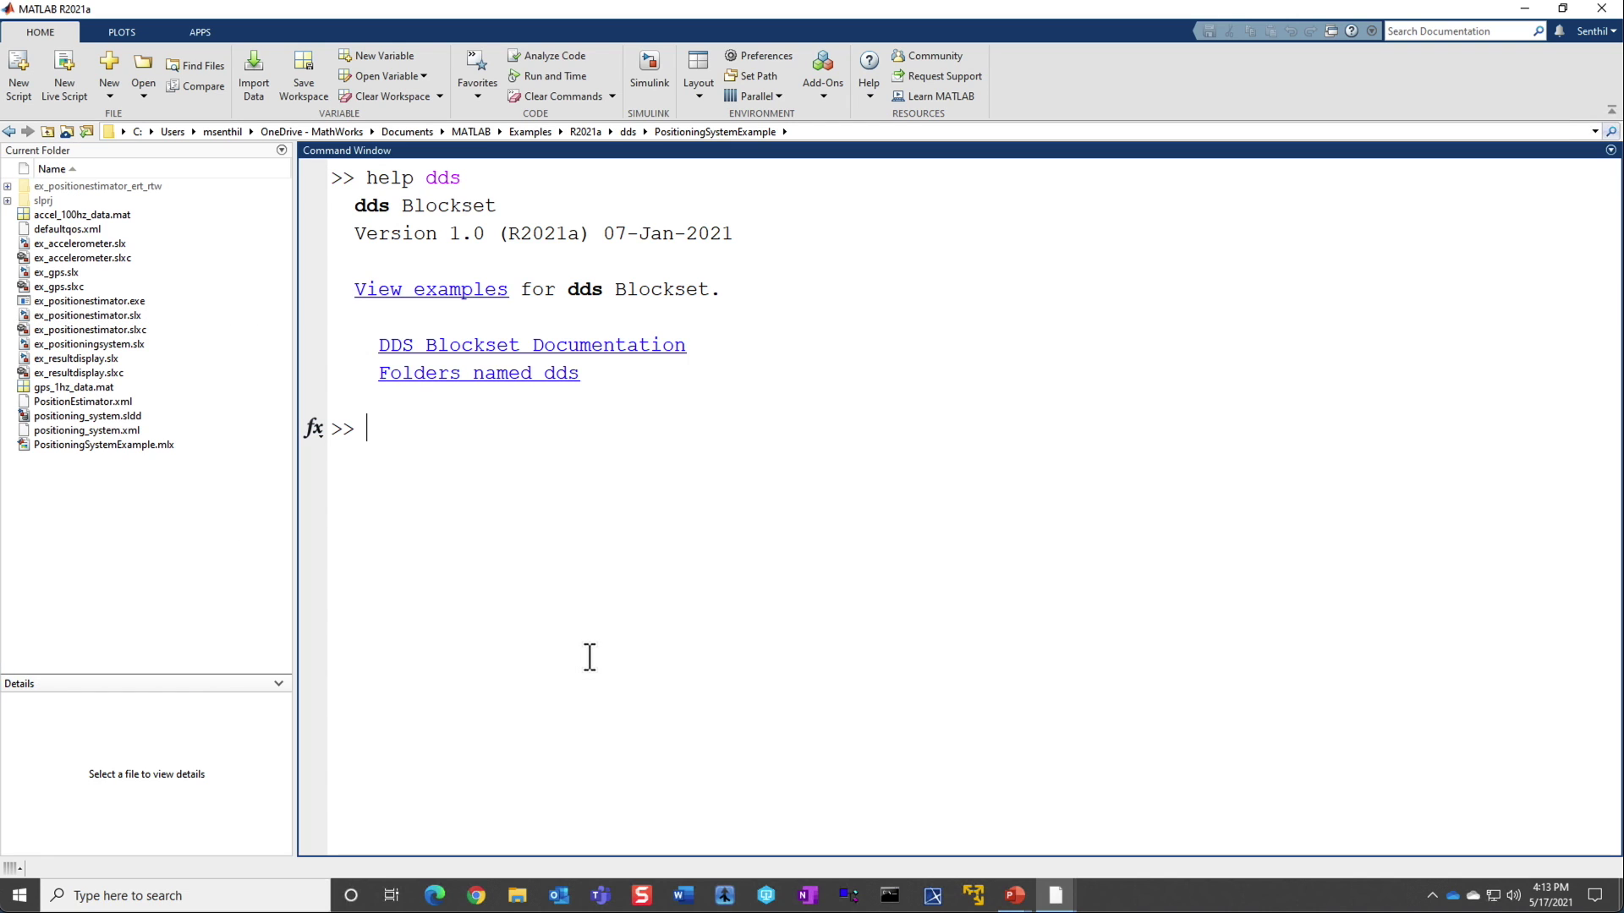
# - Bring the ex_positionestimator model with its DDS Code Mappings forward and show the apps gallery
pyautogui.hotkey('alt', 'Tab')
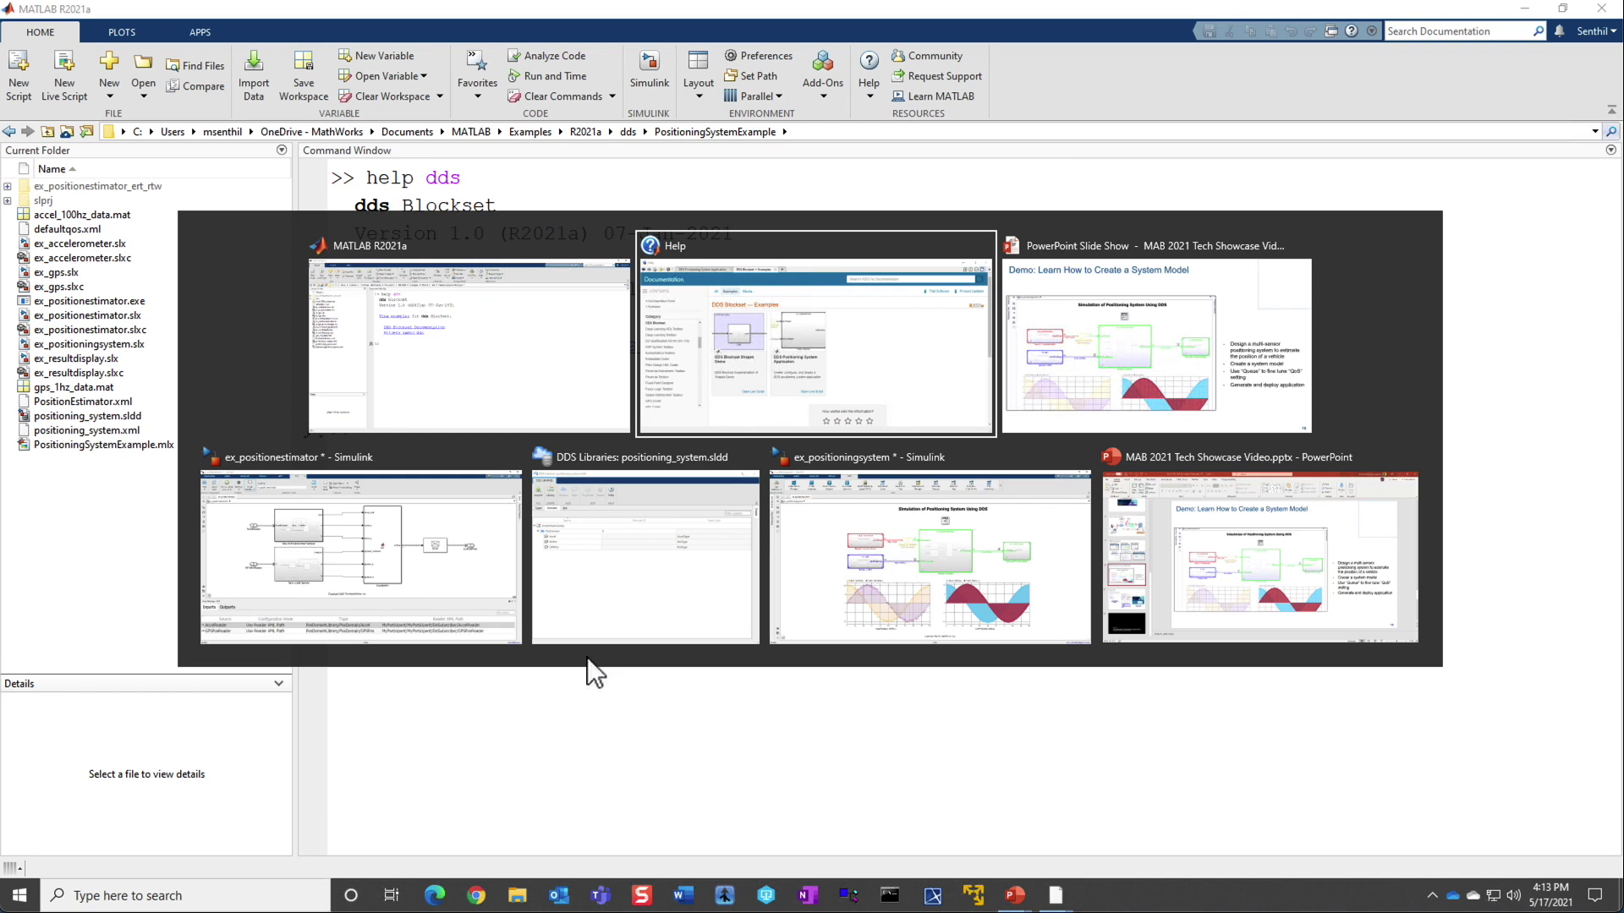
pyautogui.hotkey('alt', 'Tab')
pyautogui.hotkey('alt', 'Tab')
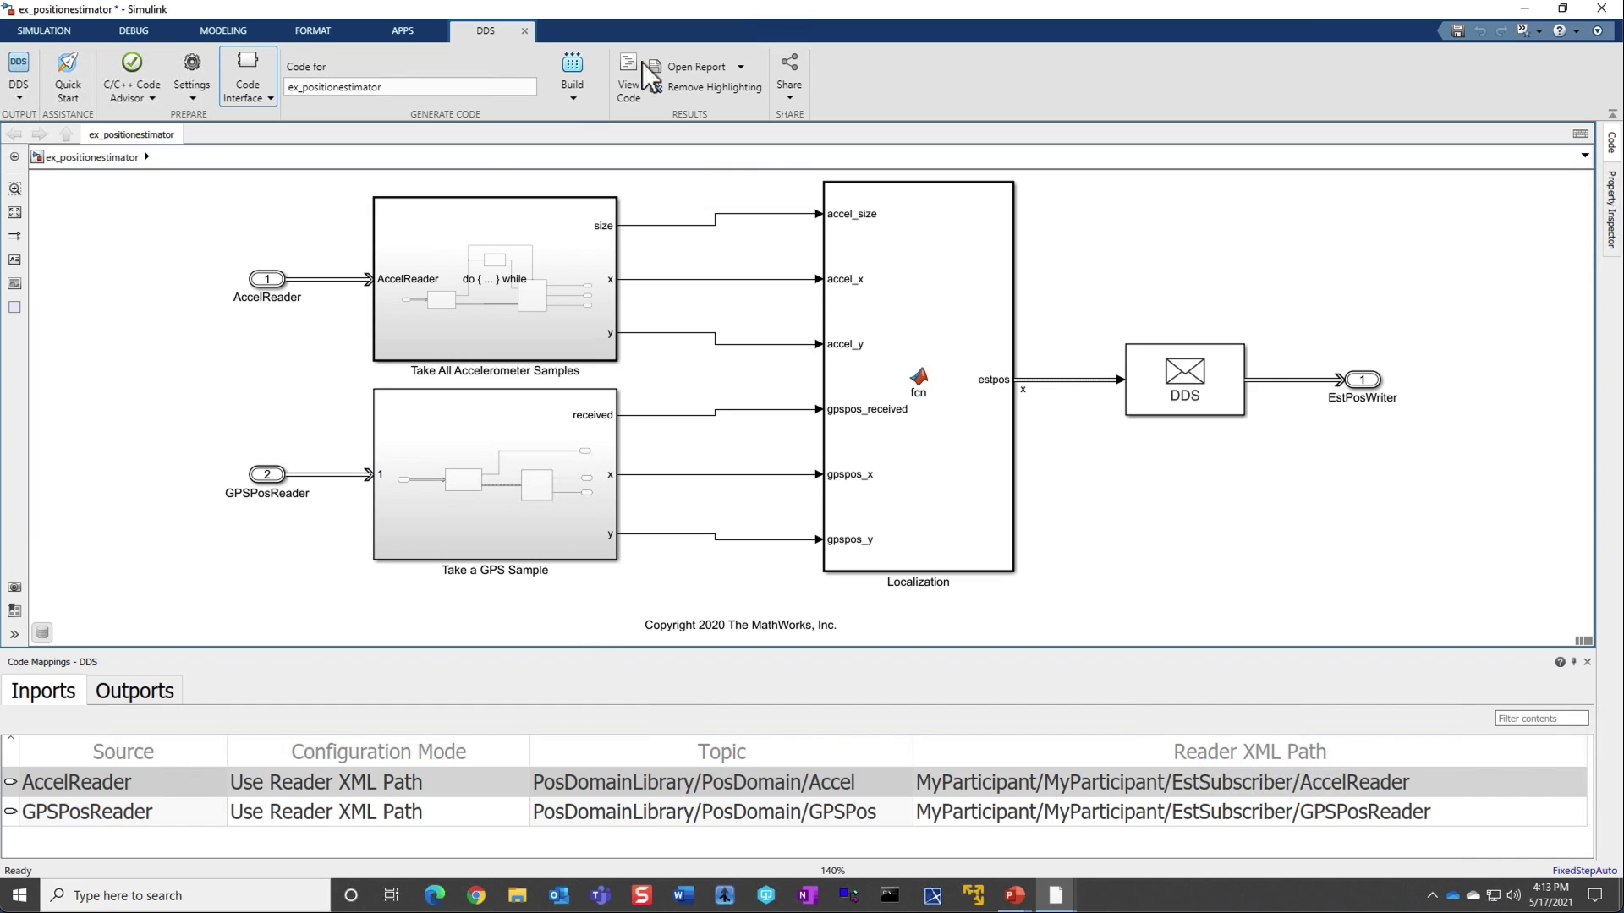
pyautogui.click(428, 32)
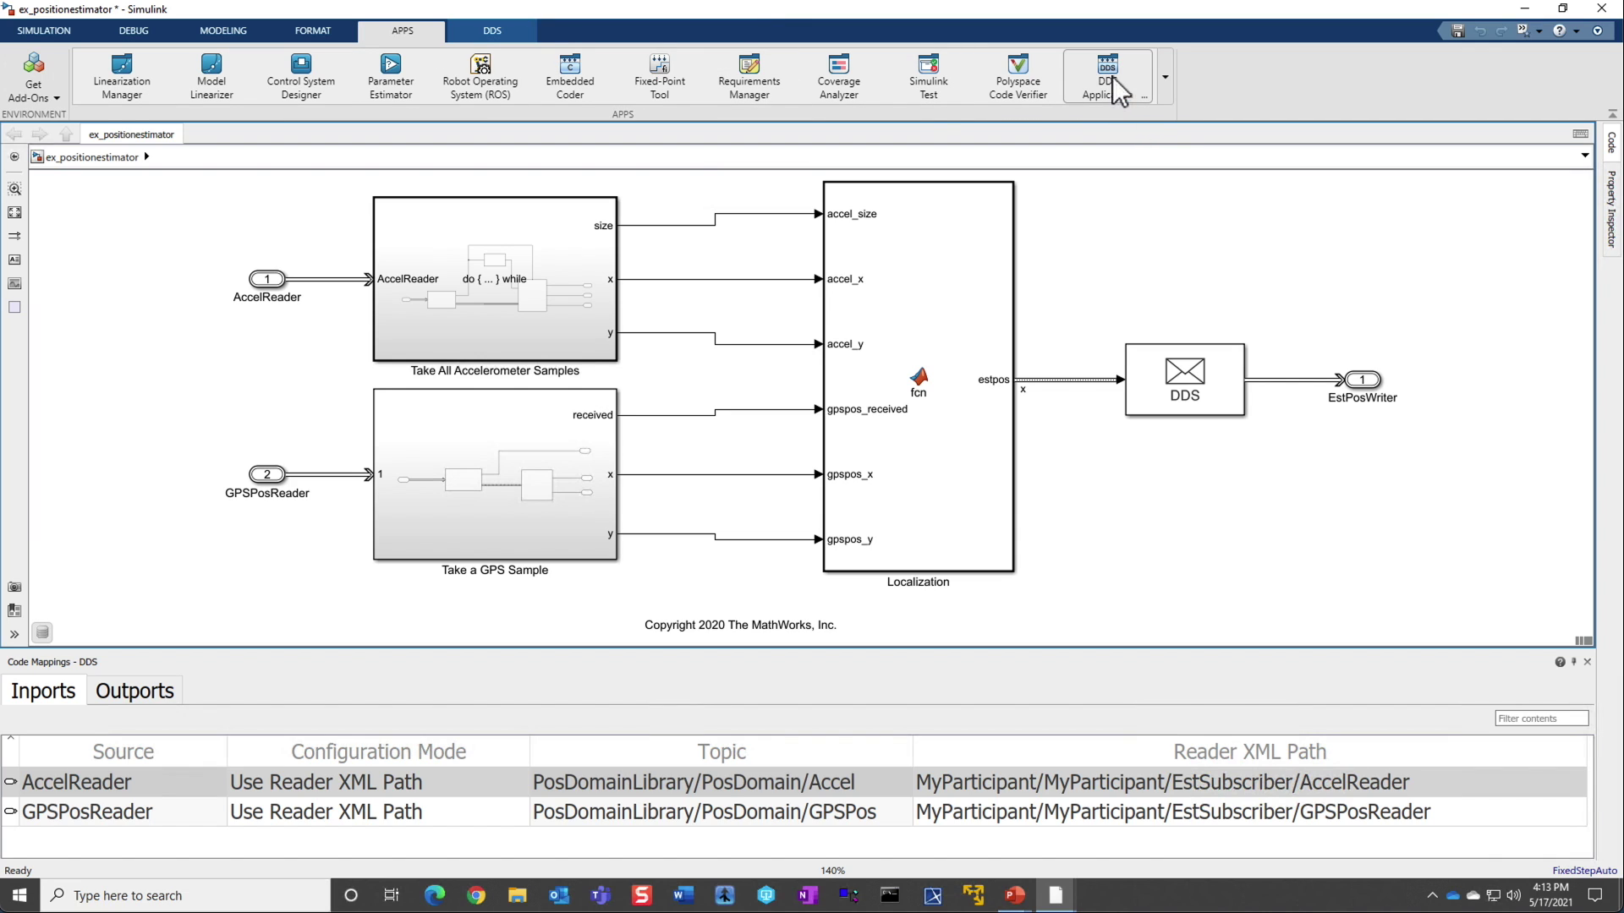
pyautogui.click(1165, 79)
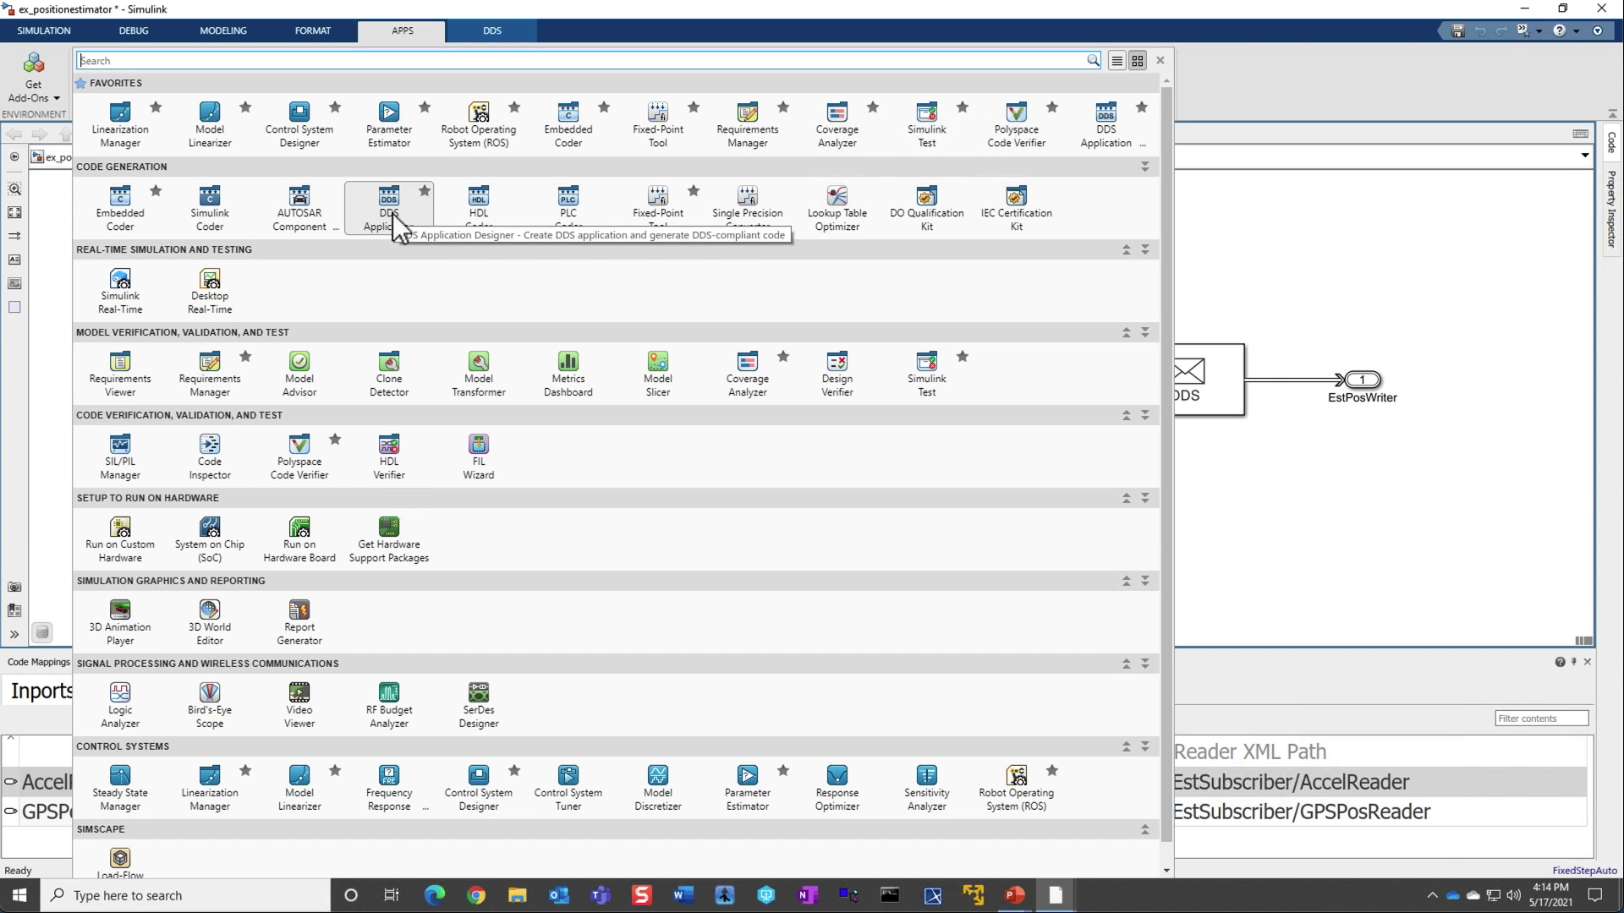
pyautogui.click(488, 29)
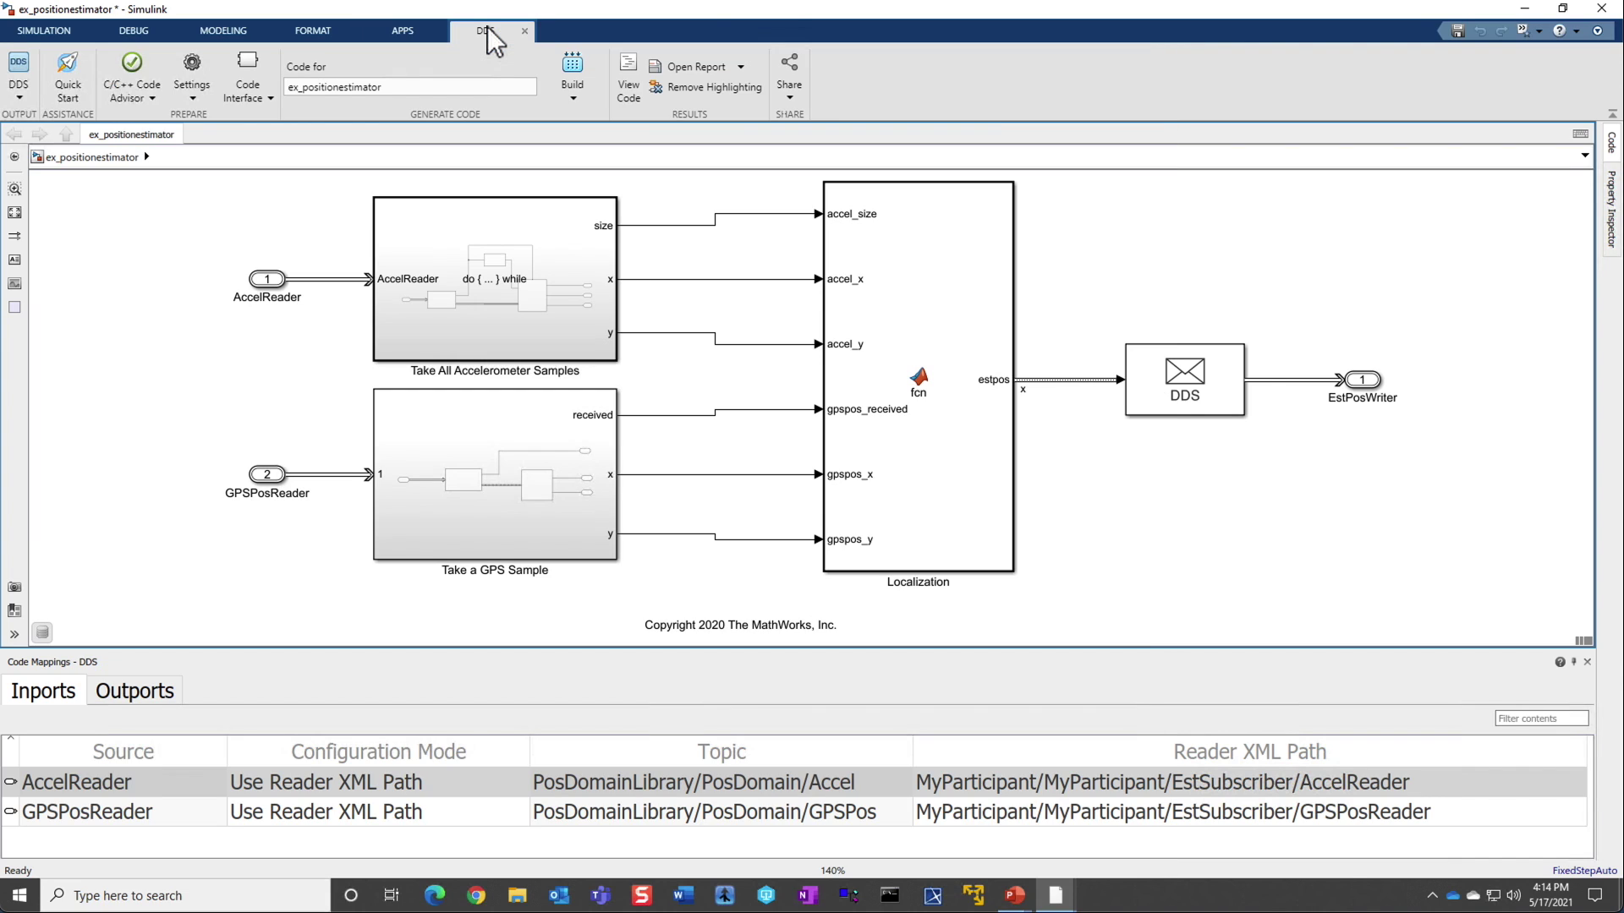
# - Run DDS Quick Start keeping name PositionEstimator, vendor RTI Connext 6.0 and the existing dictionary
pyautogui.click(68, 85)
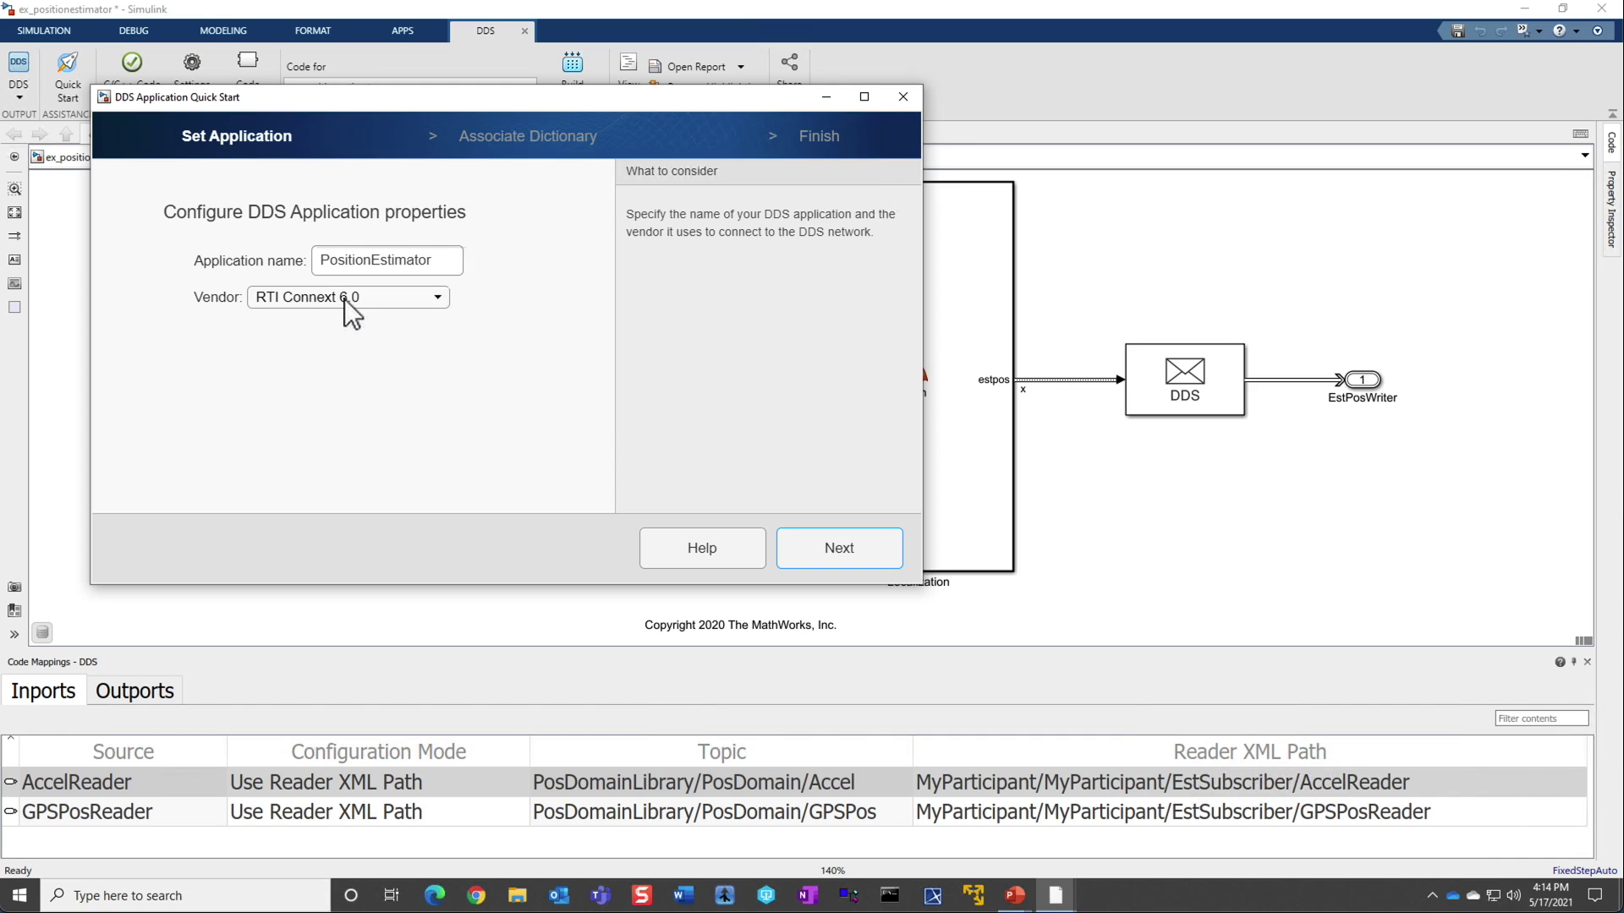
pyautogui.click(344, 301)
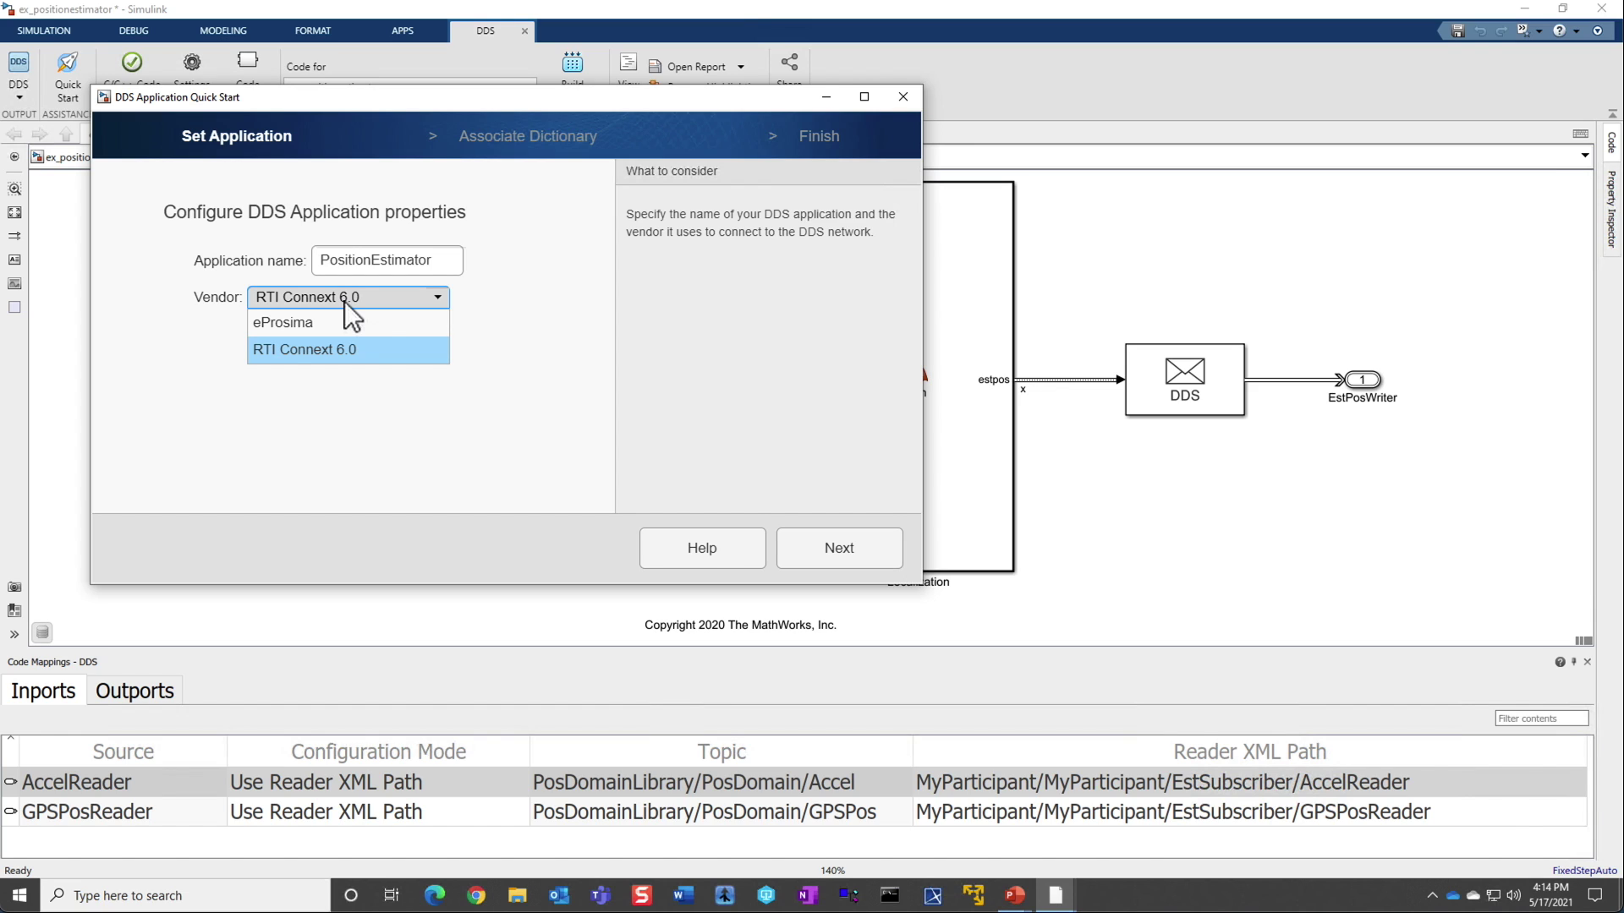
pyautogui.click(813, 553)
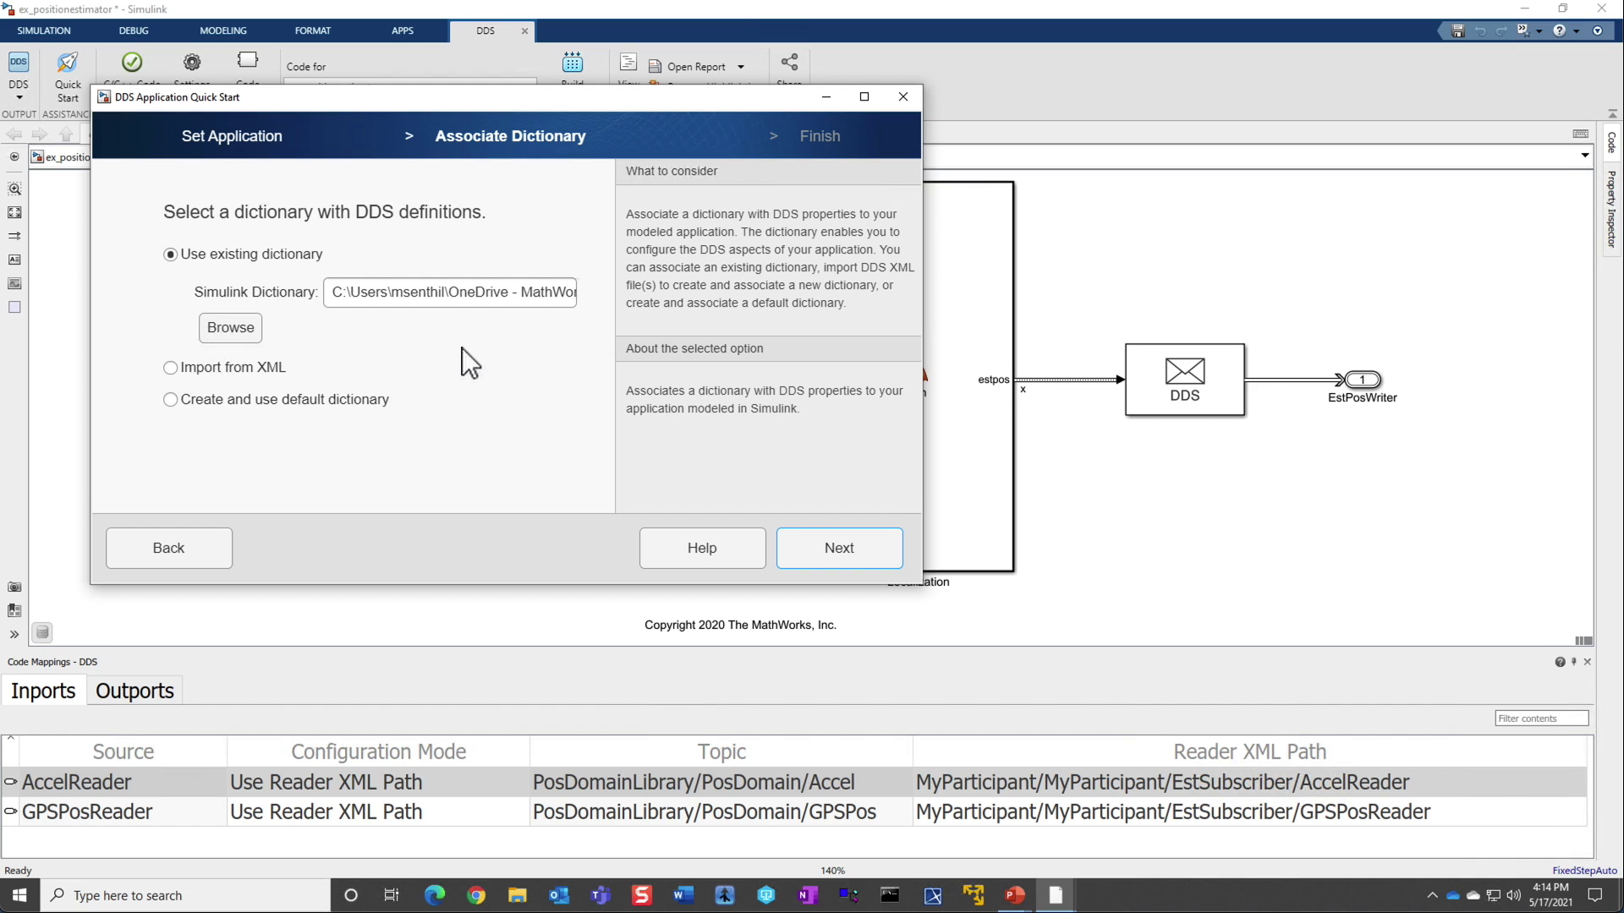
pyautogui.click(829, 559)
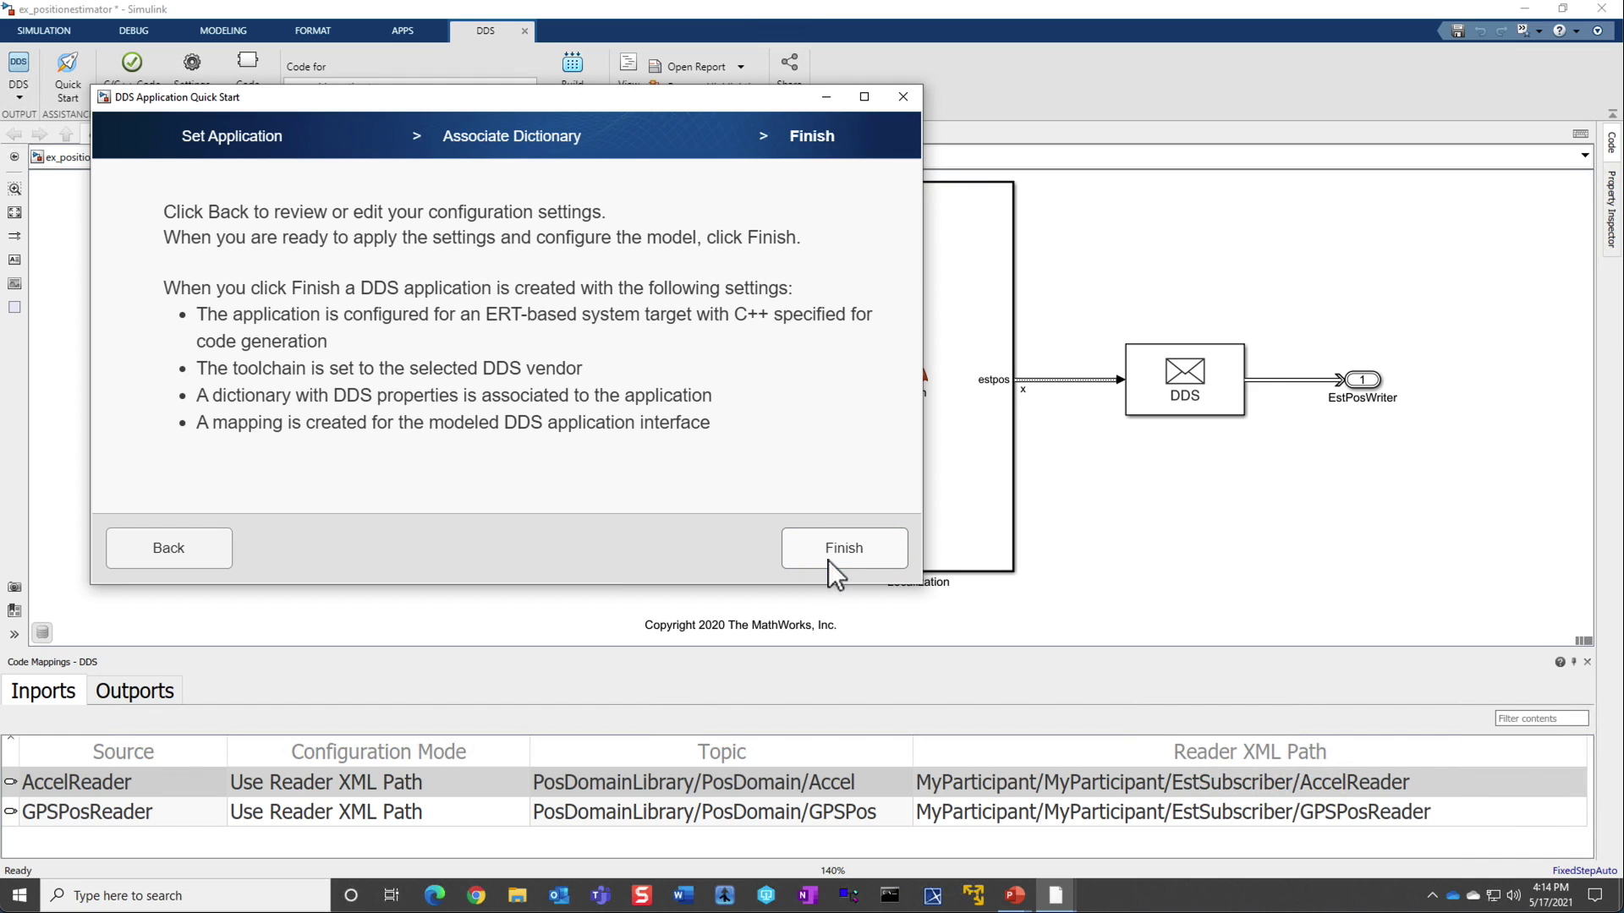
pyautogui.click(828, 559)
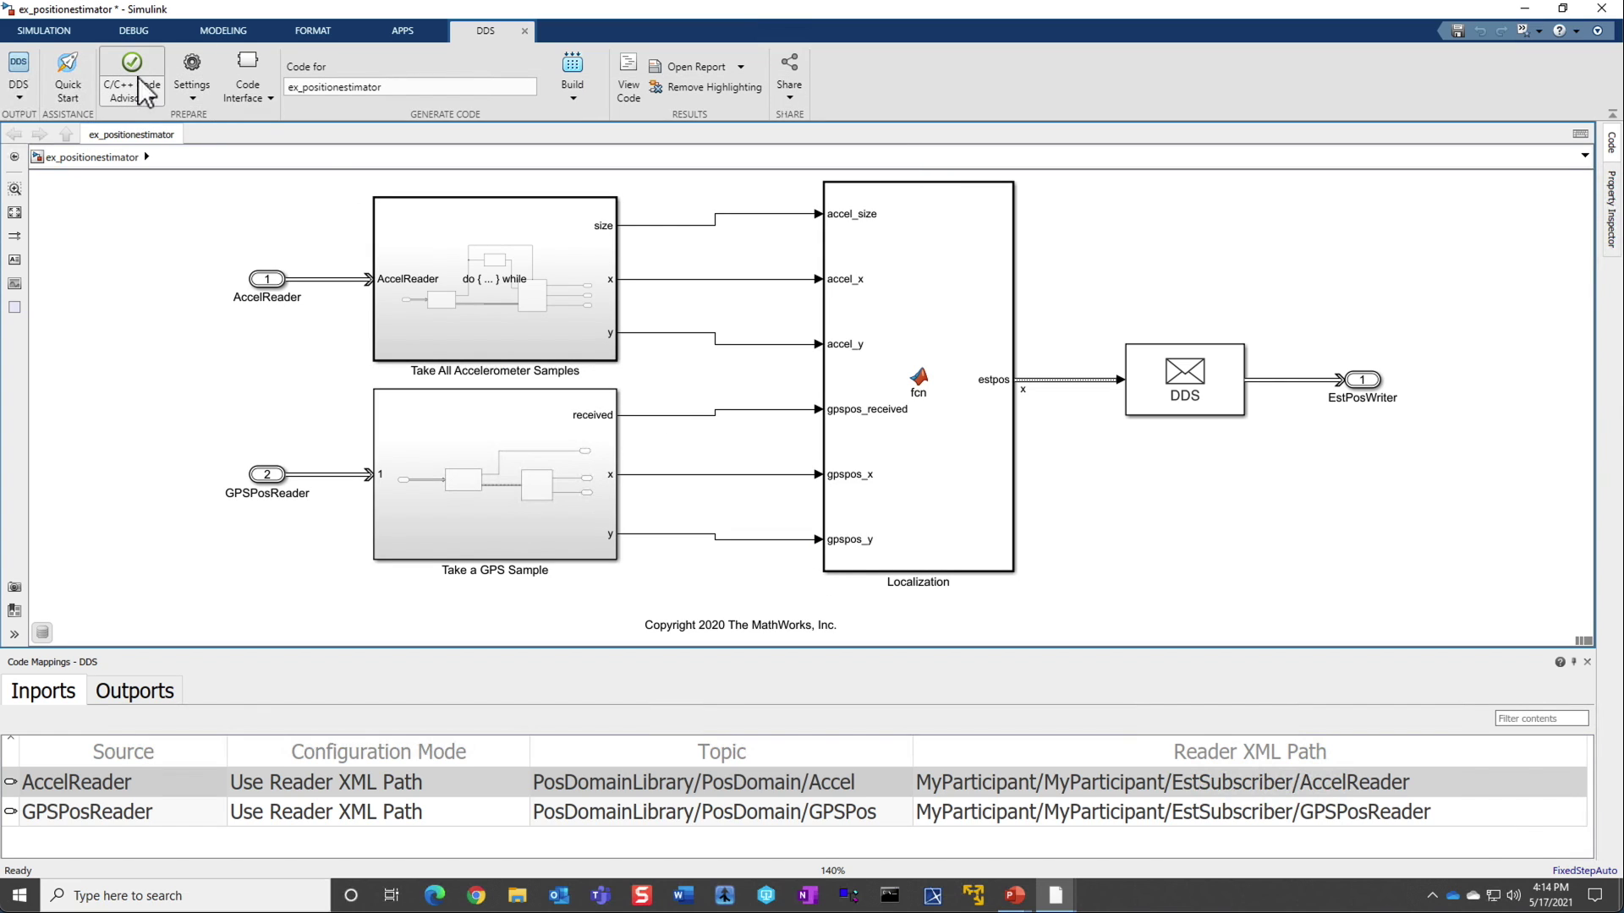
pyautogui.click(264, 105)
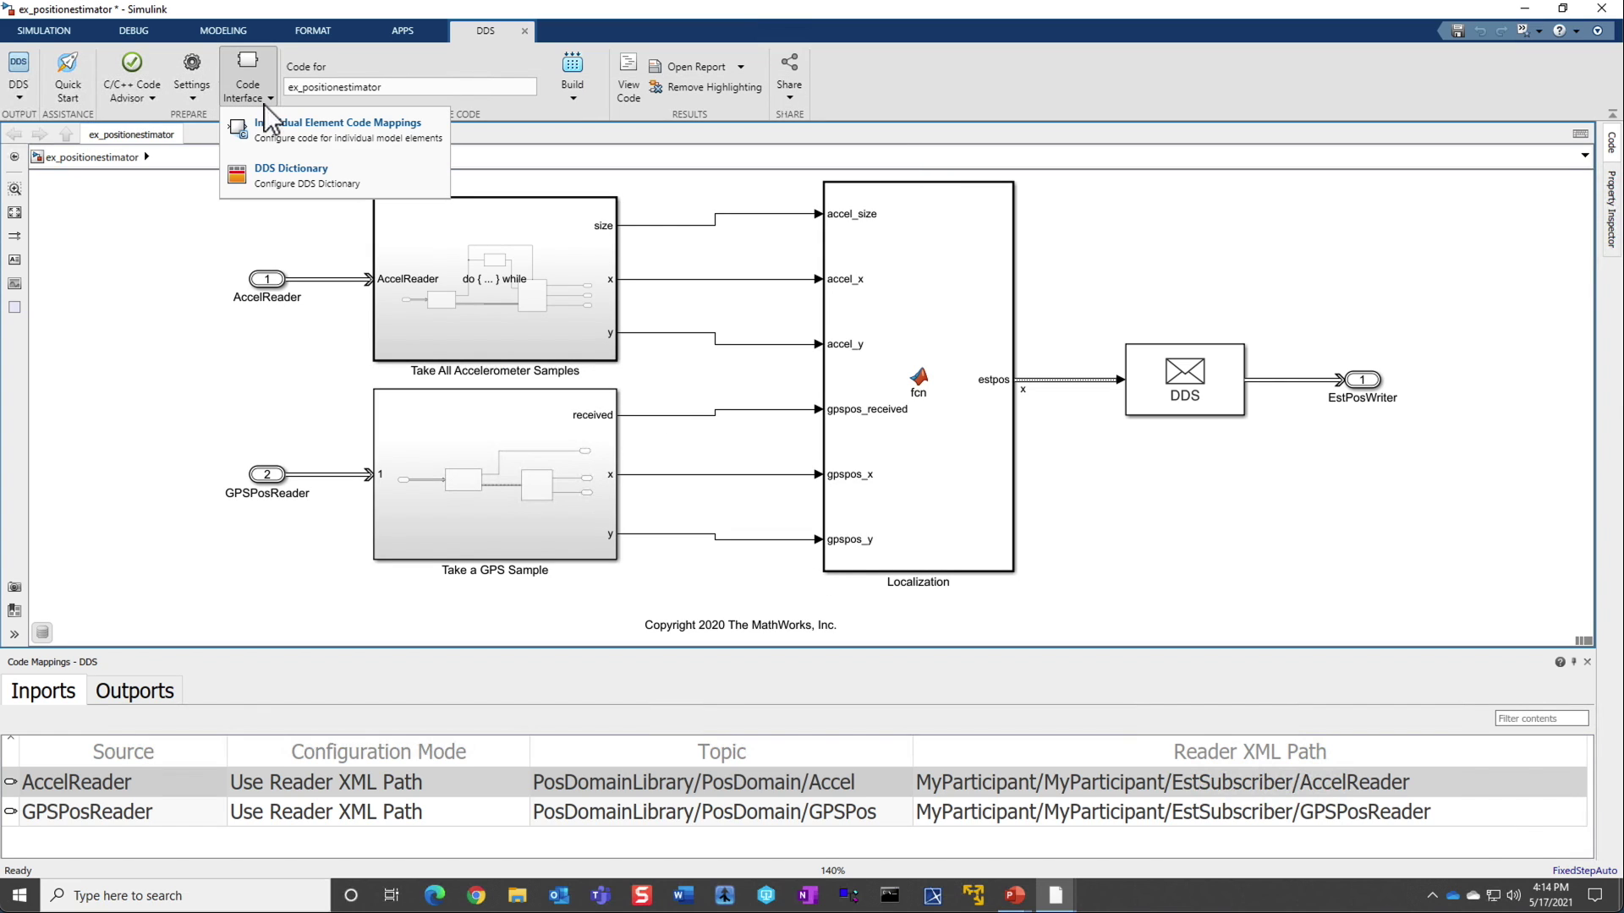
pyautogui.click(265, 171)
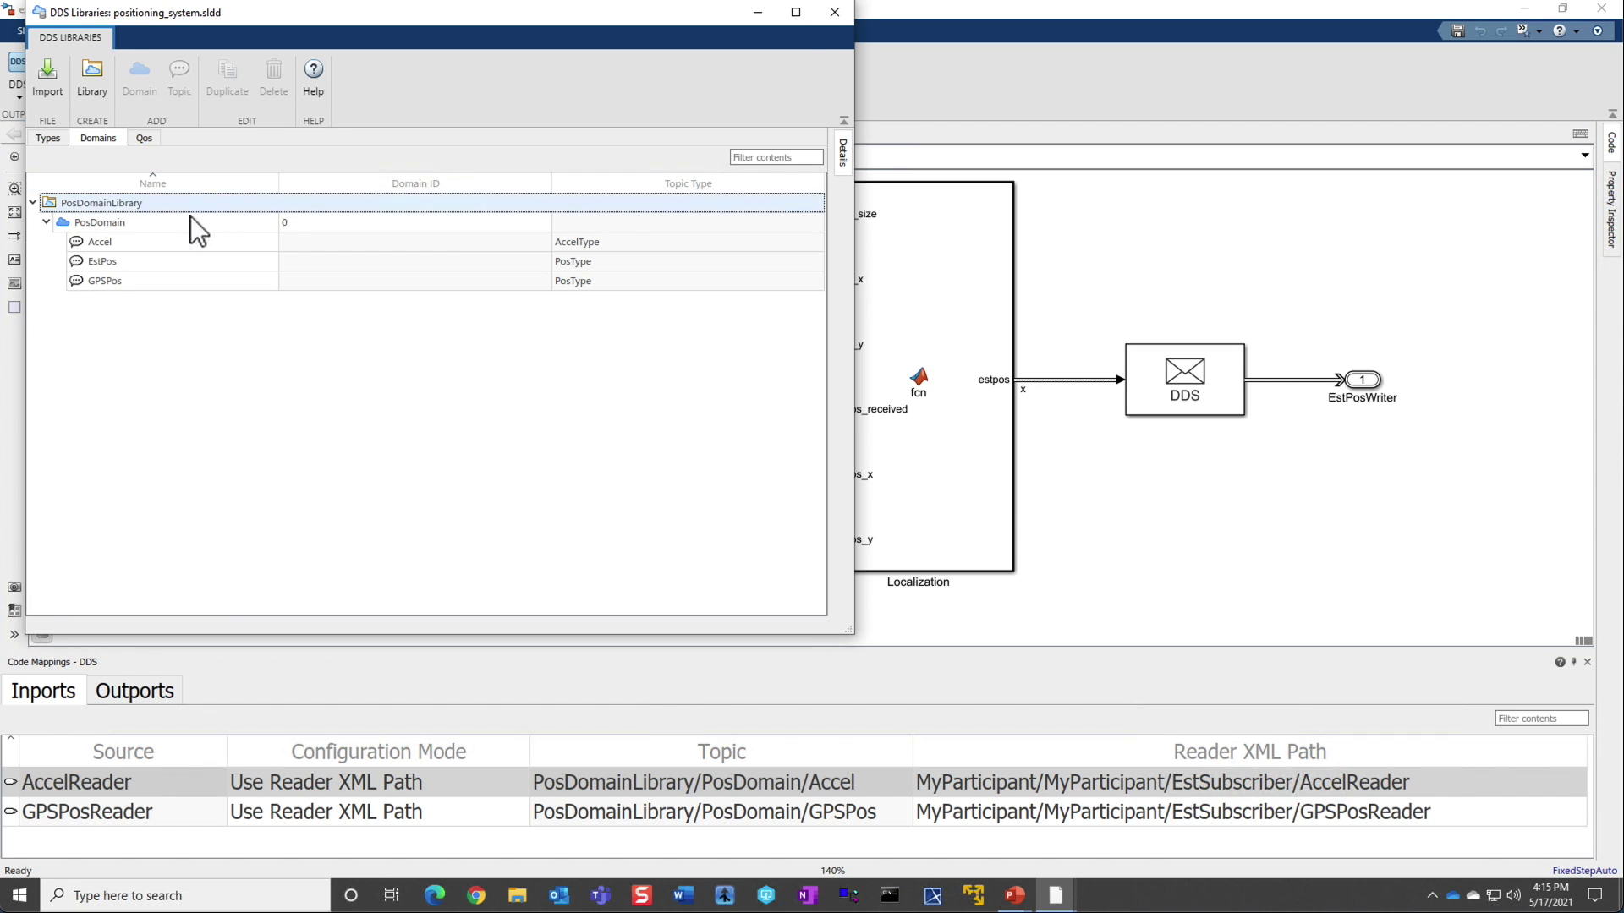
pyautogui.click(52, 138)
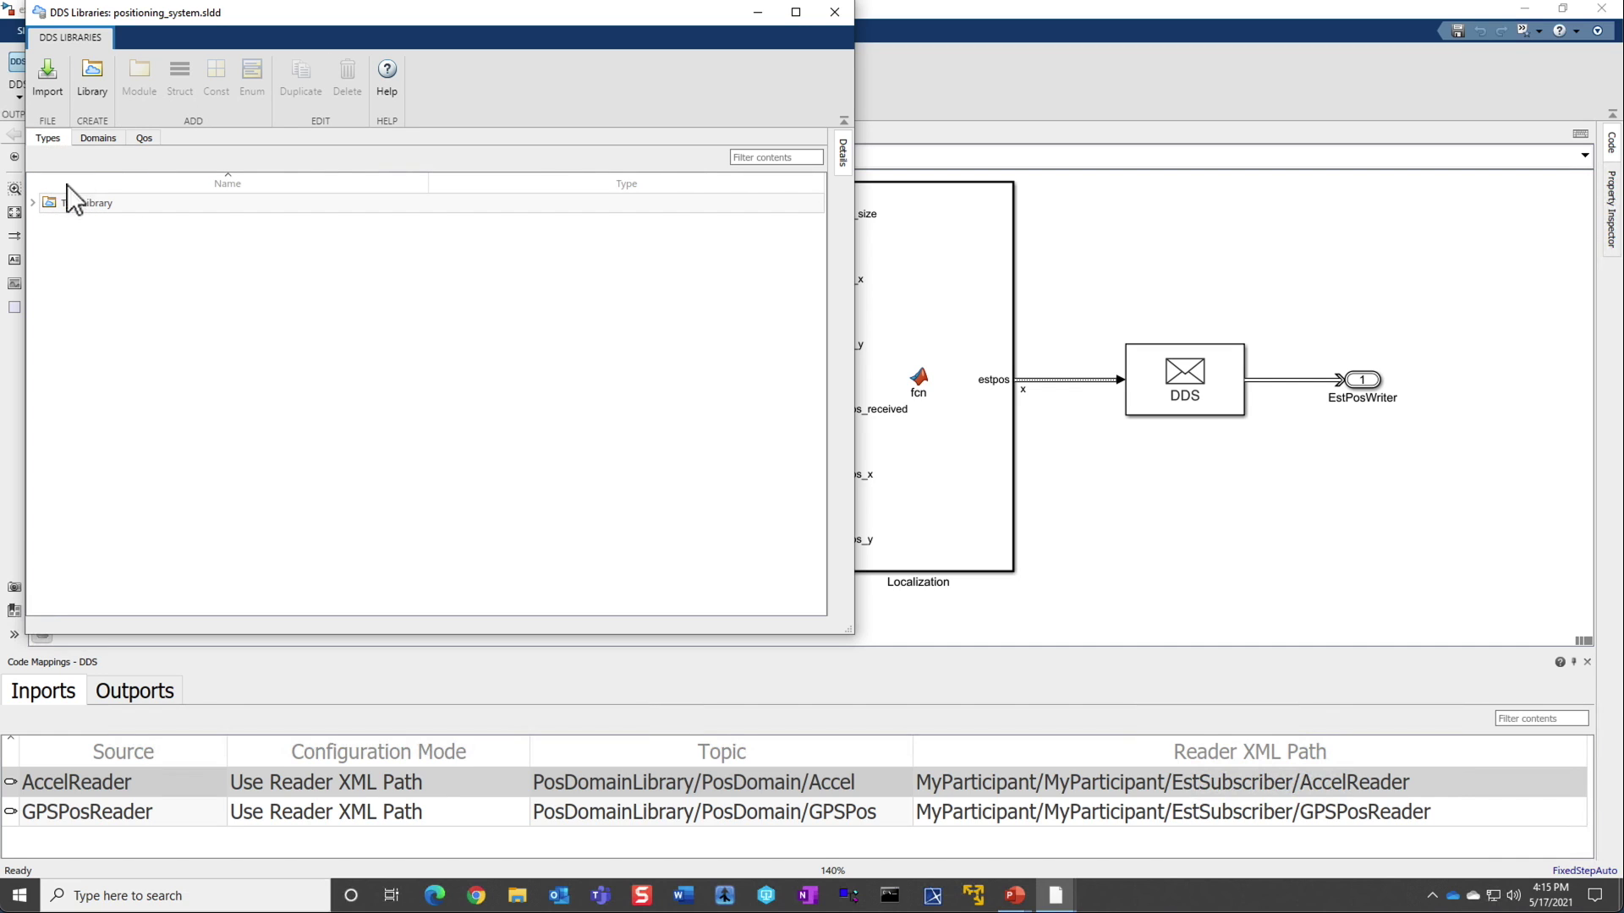
pyautogui.click(35, 203)
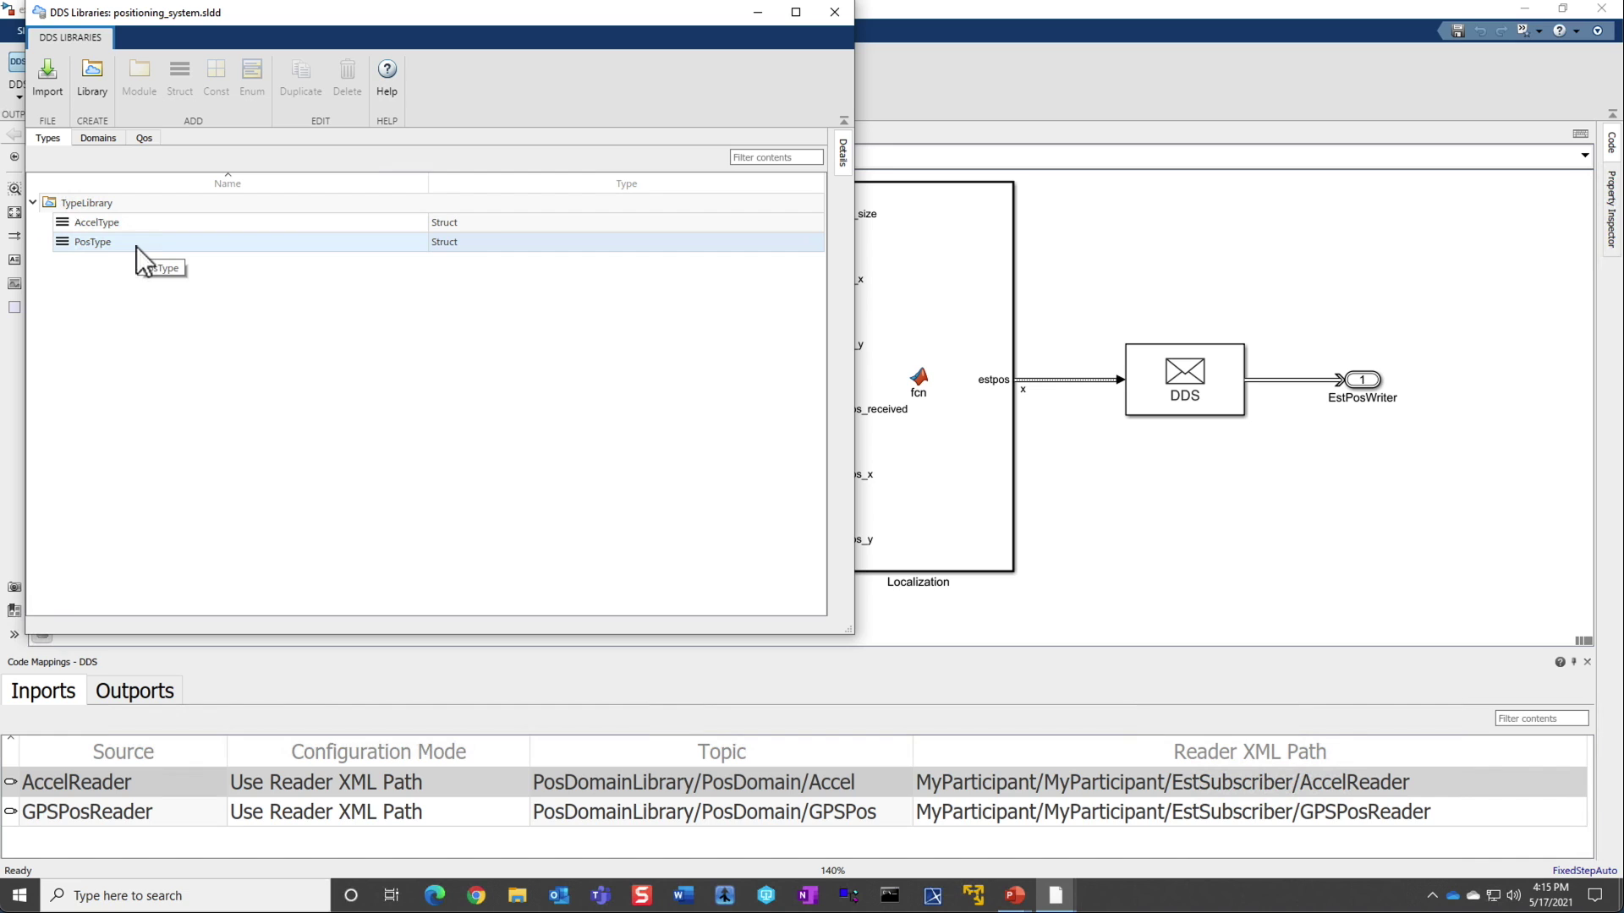
pyautogui.click(103, 142)
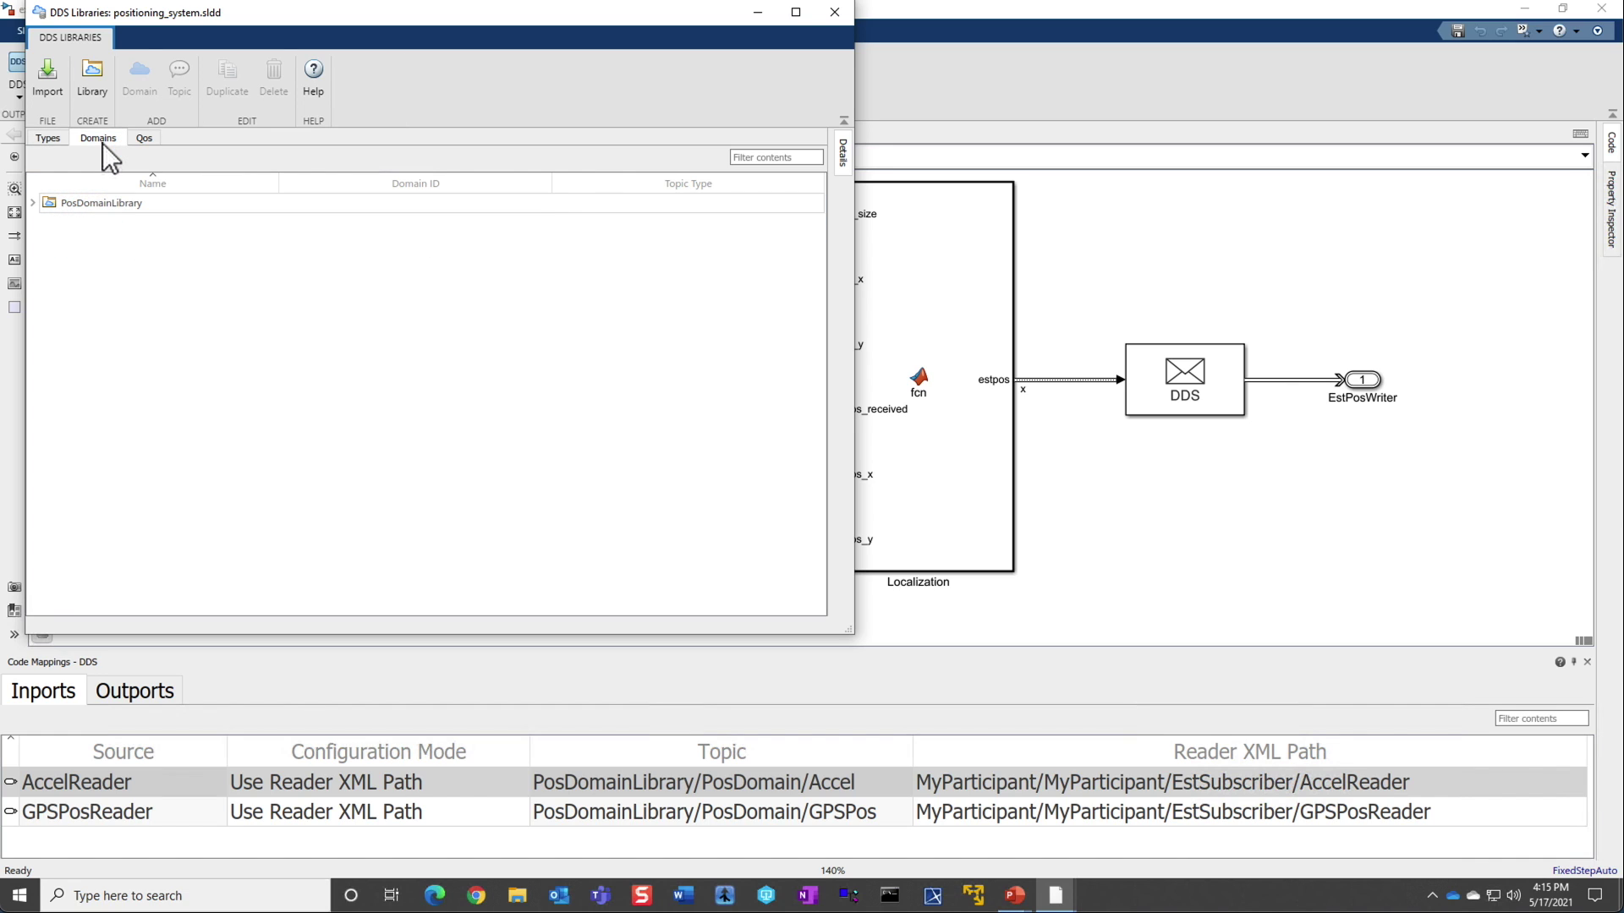
pyautogui.click(32, 203)
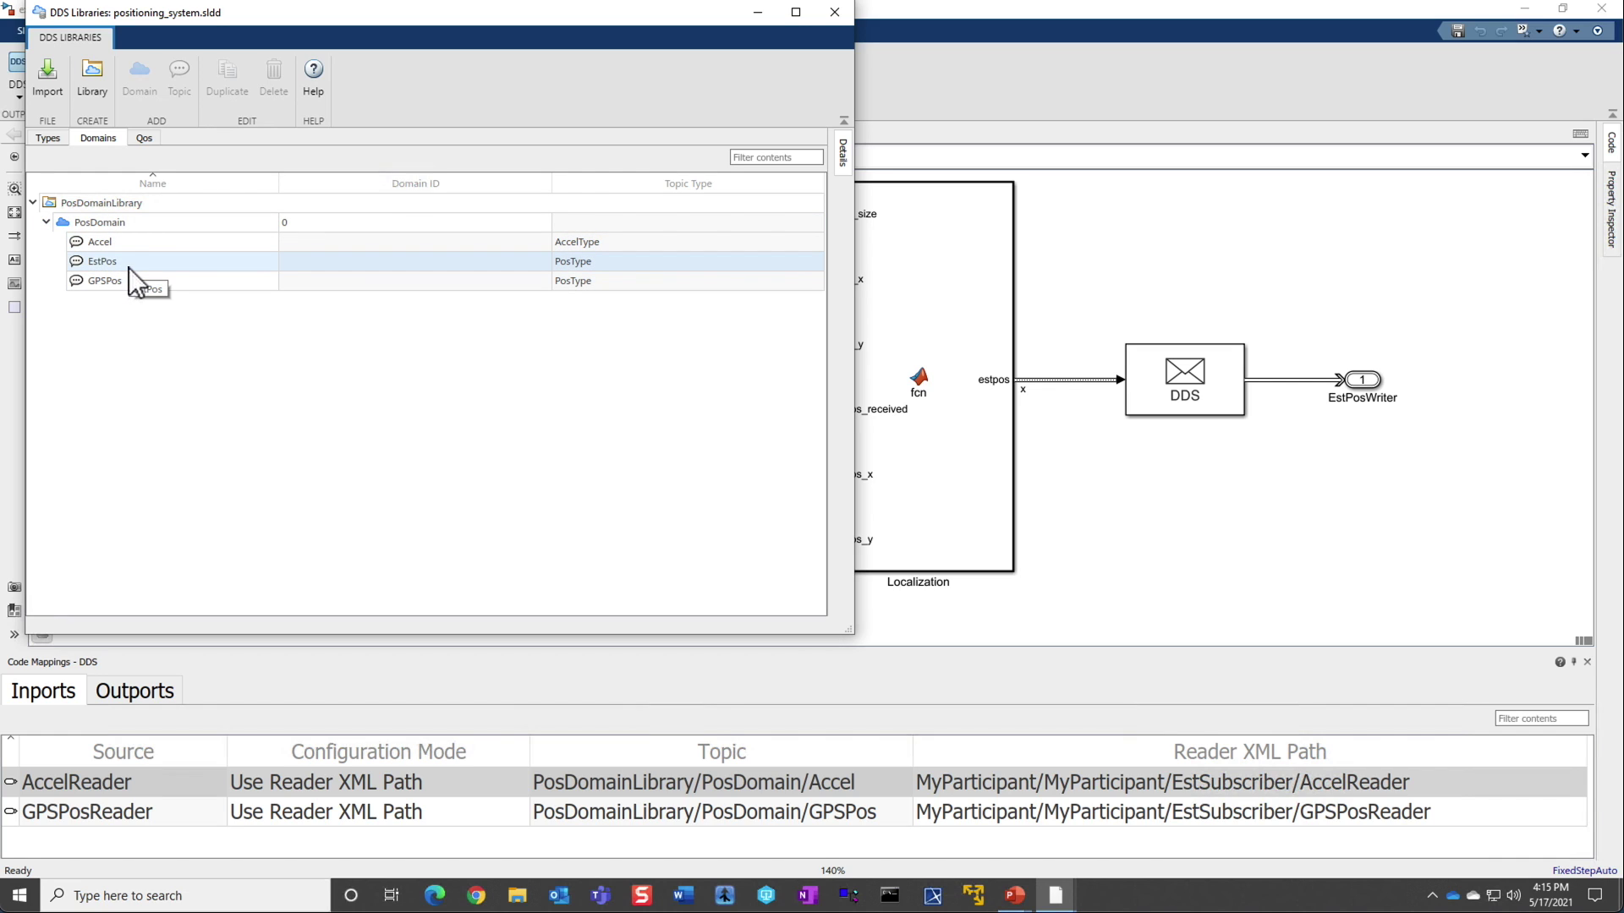
pyautogui.click(148, 137)
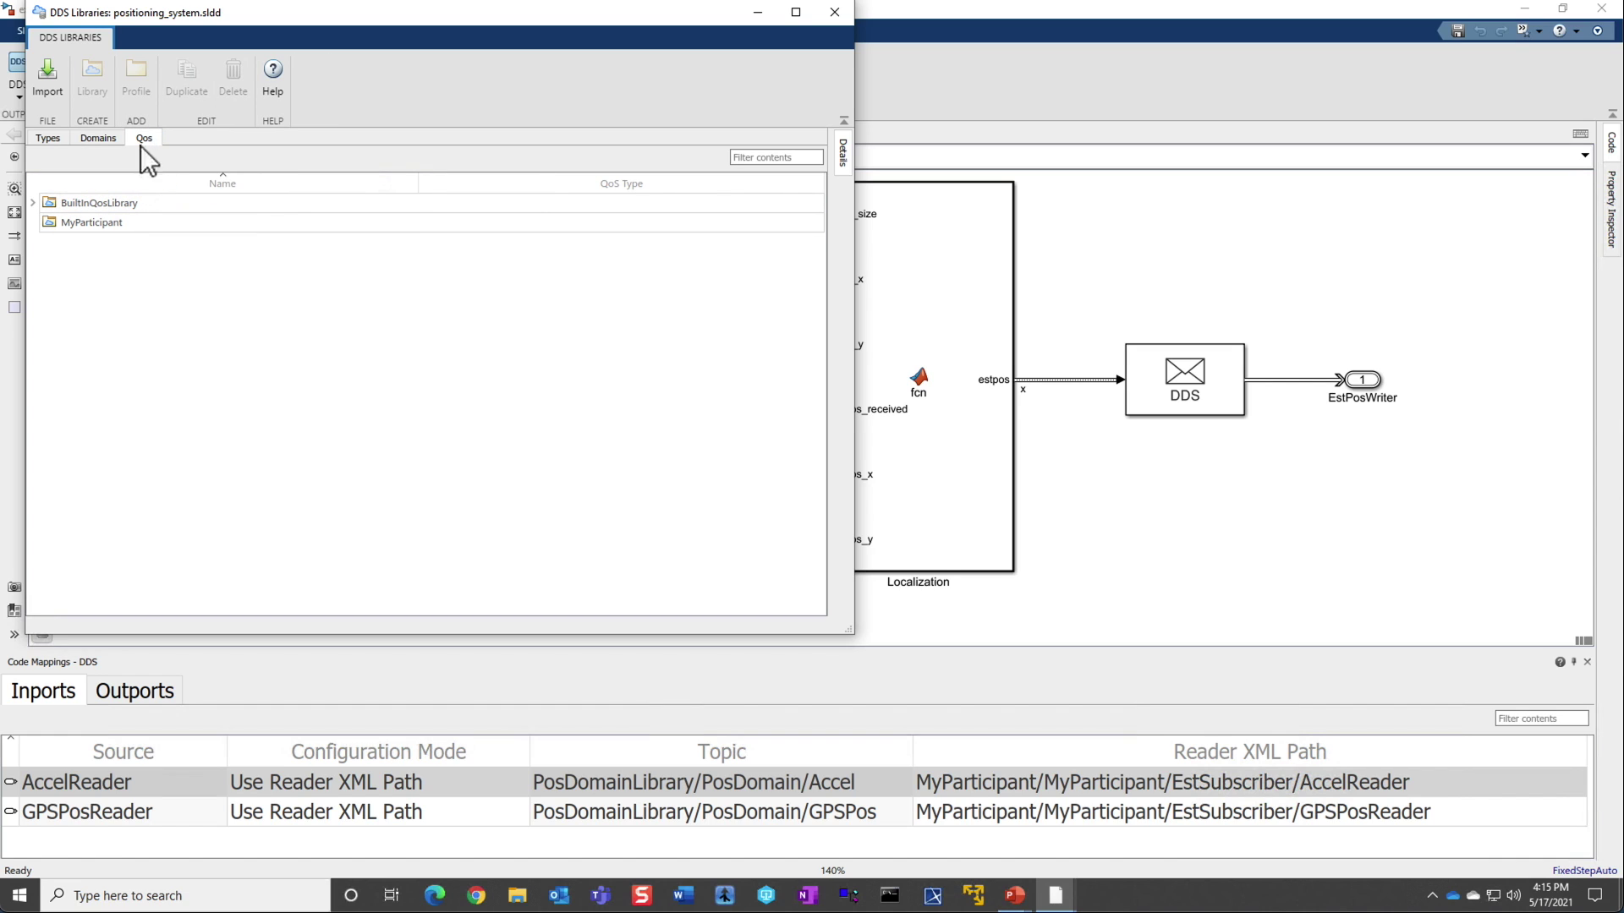
pyautogui.click(33, 201)
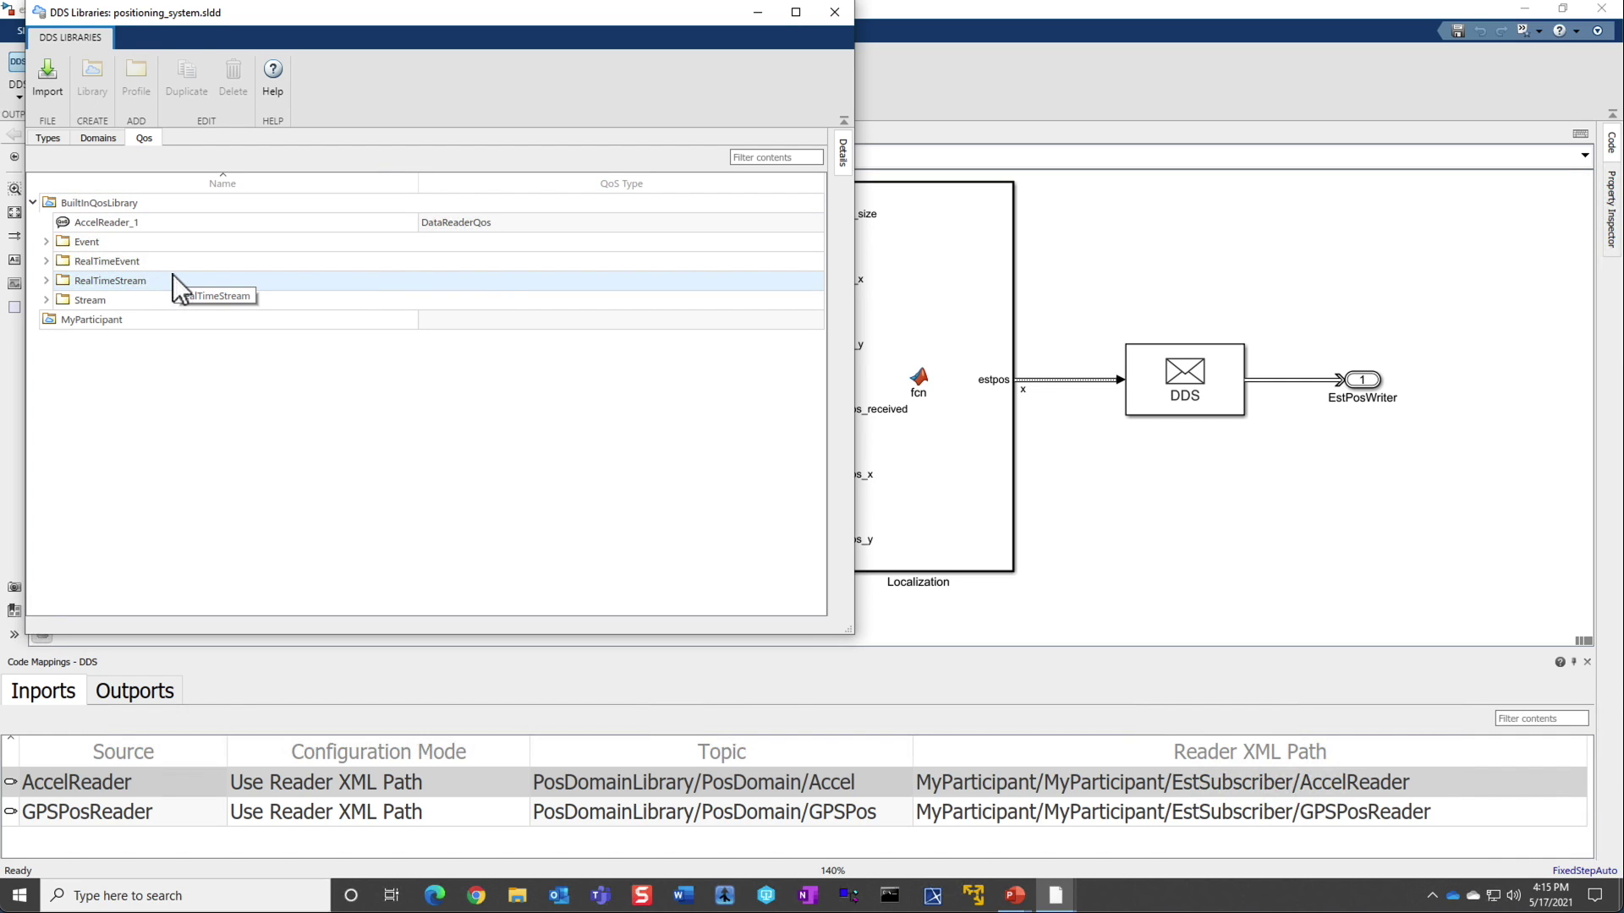
pyautogui.click(56, 140)
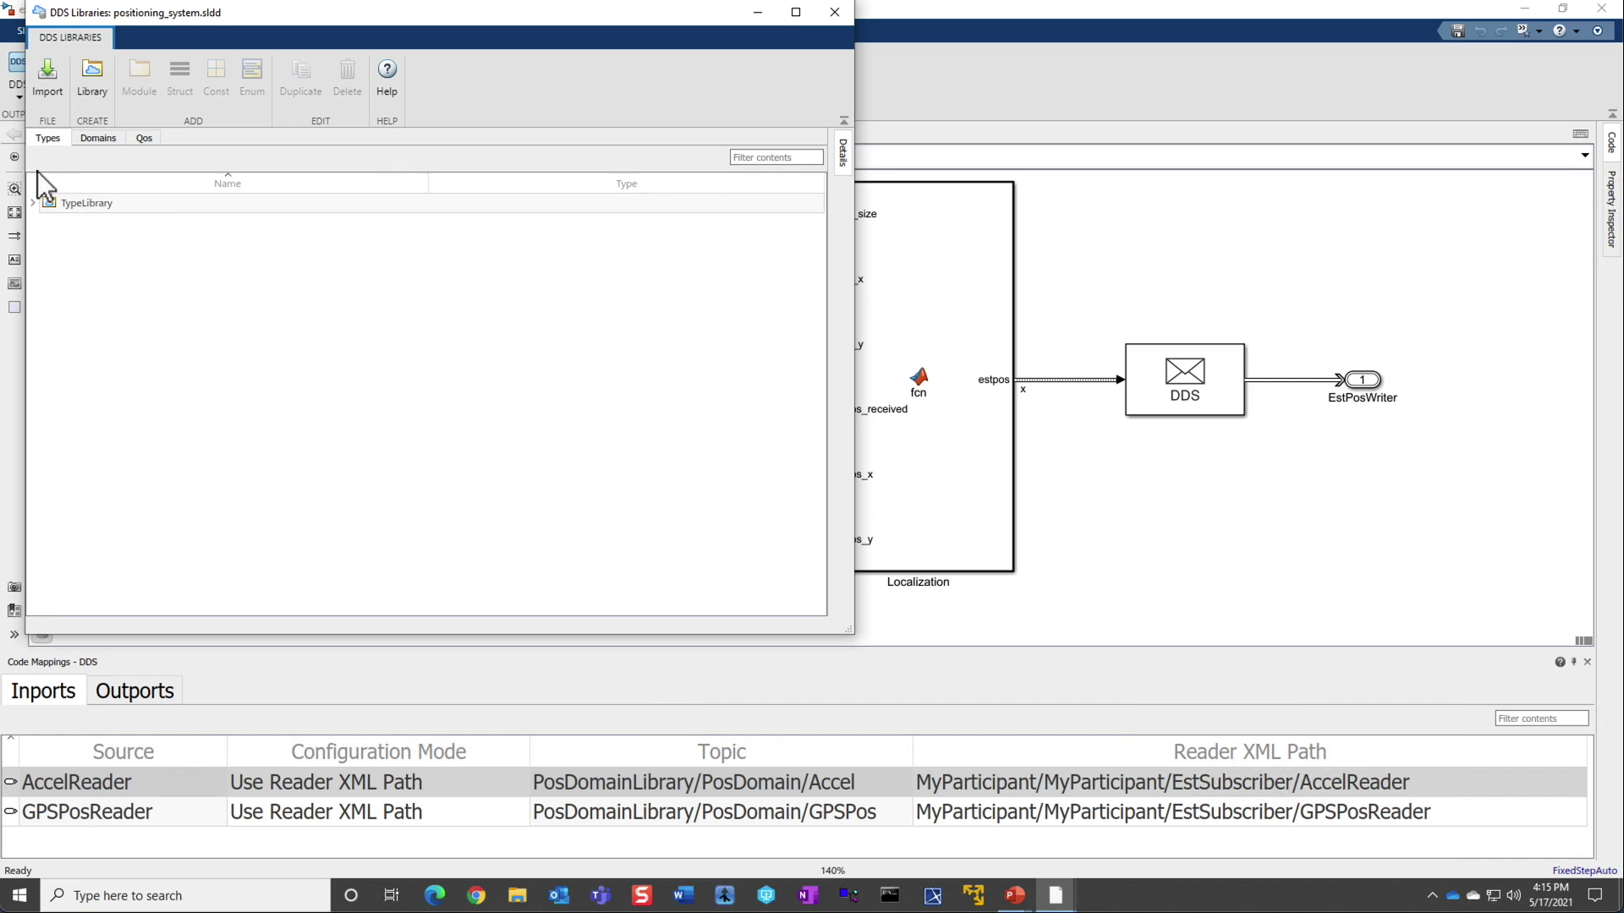
pyautogui.click(32, 203)
pyautogui.doubleClick(90, 224)
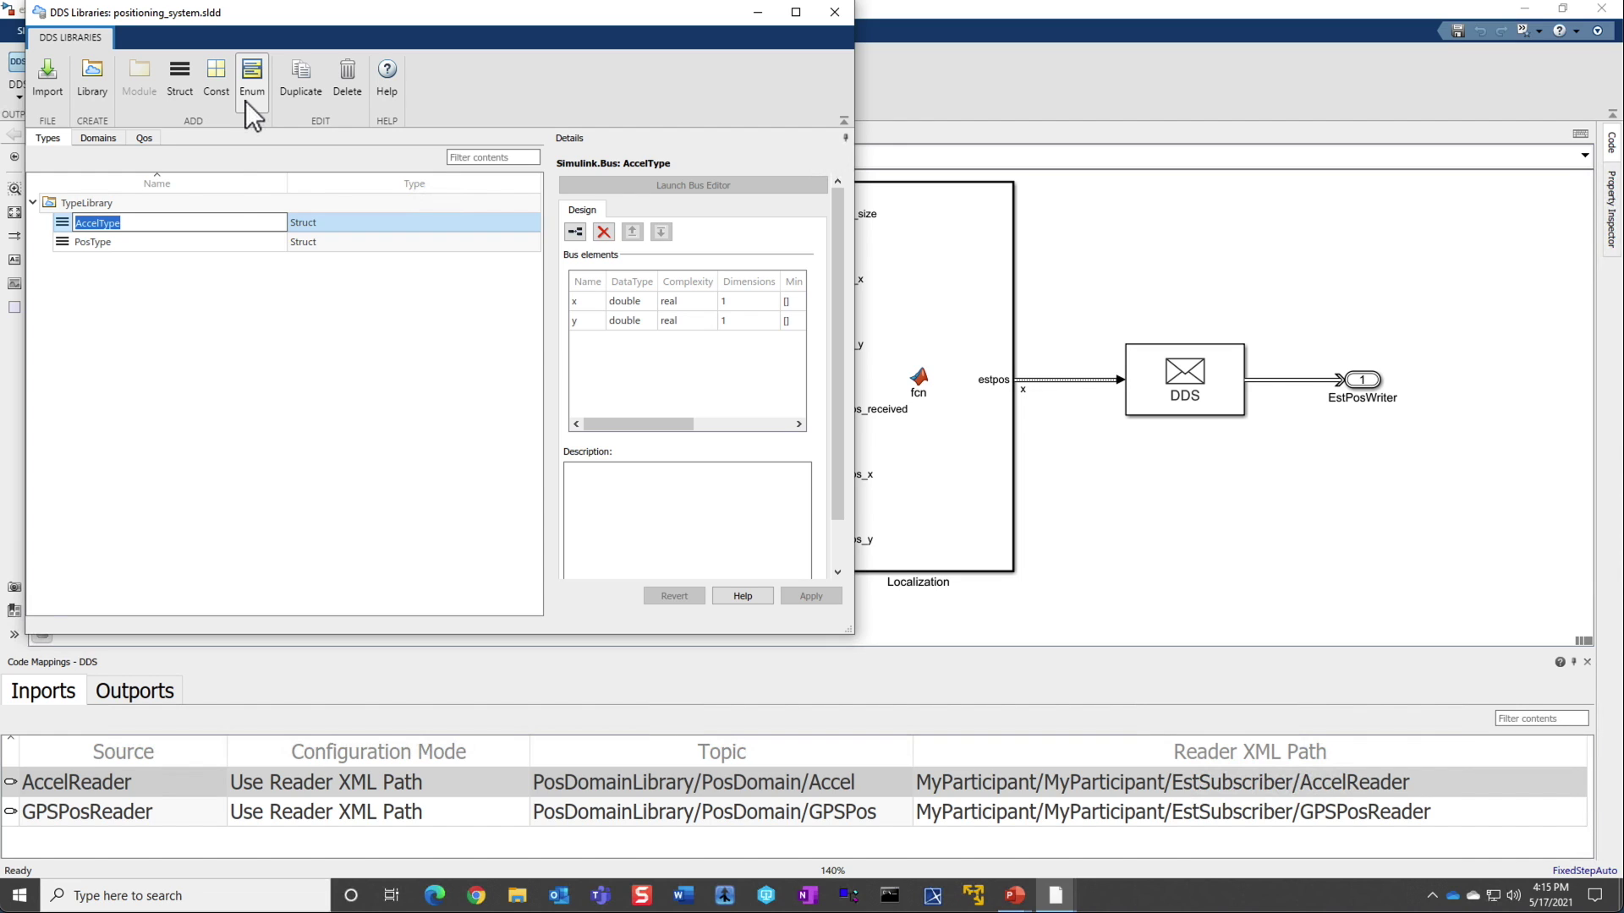
pyautogui.click(1125, 315)
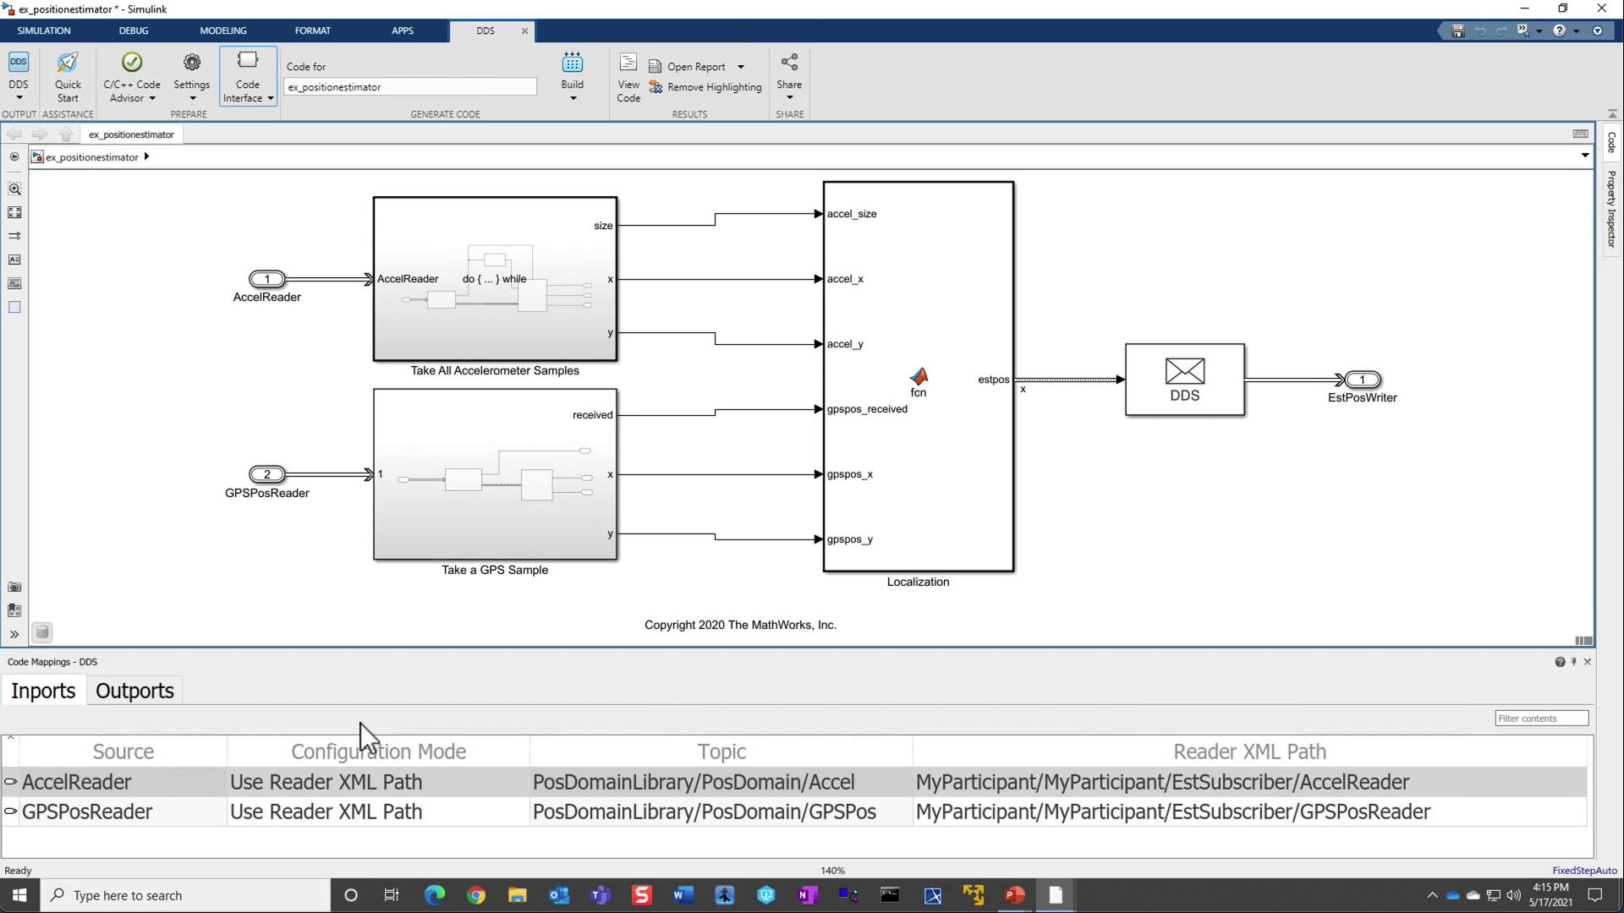
# - Review the AccelReader and GPSPosReader inport mappings, then the EstPosWriter outport mapping
pyautogui.click(202, 777)
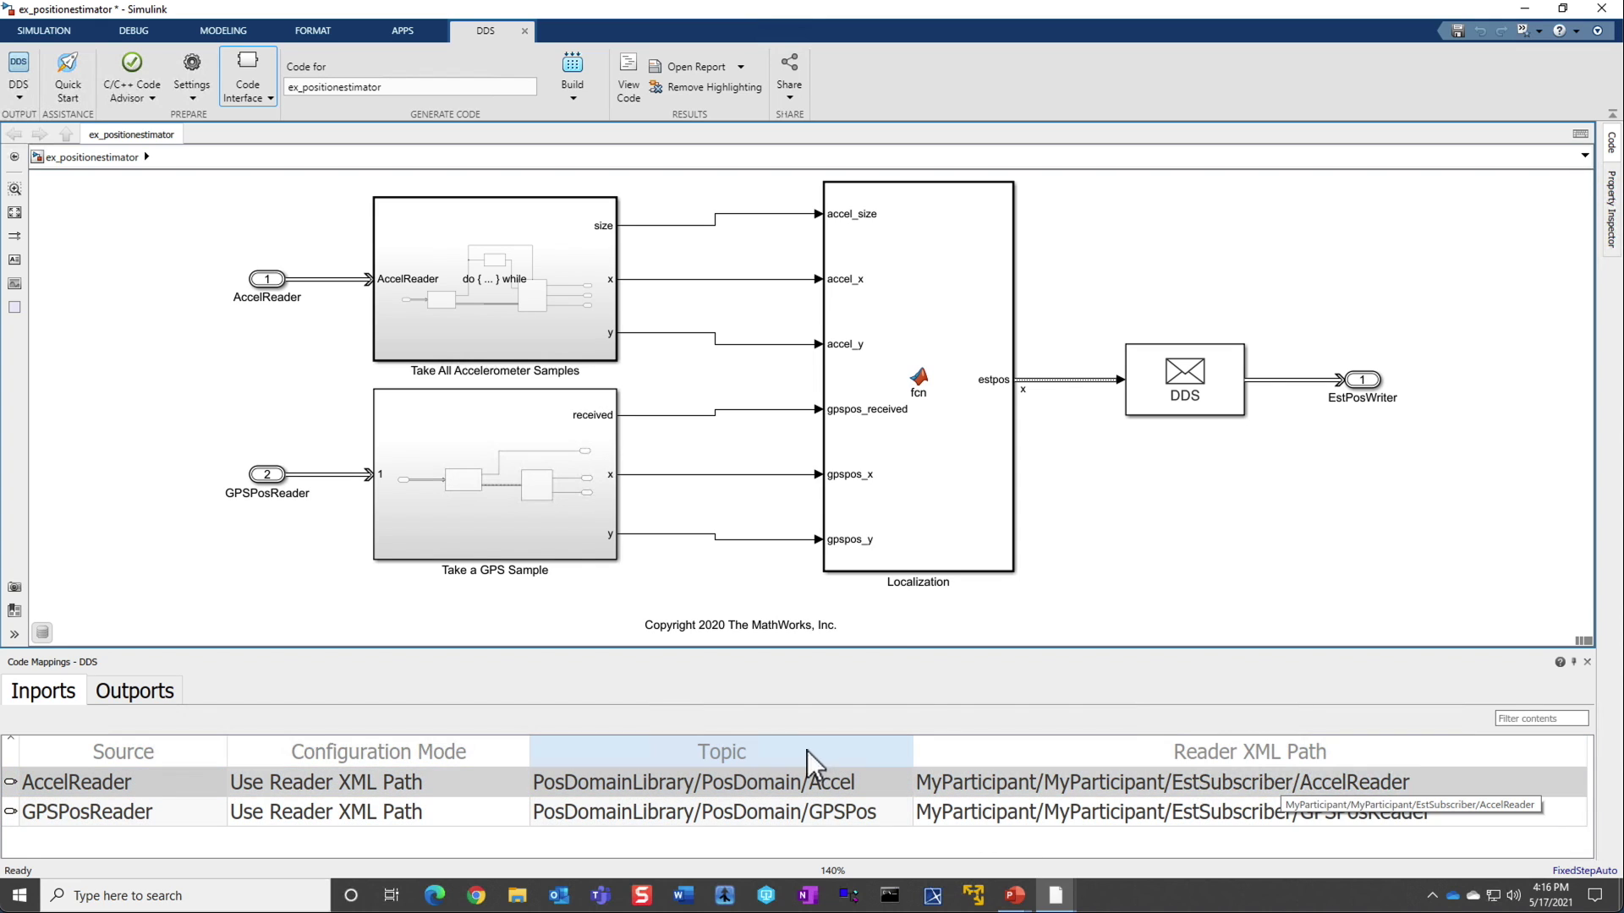
pyautogui.click(446, 811)
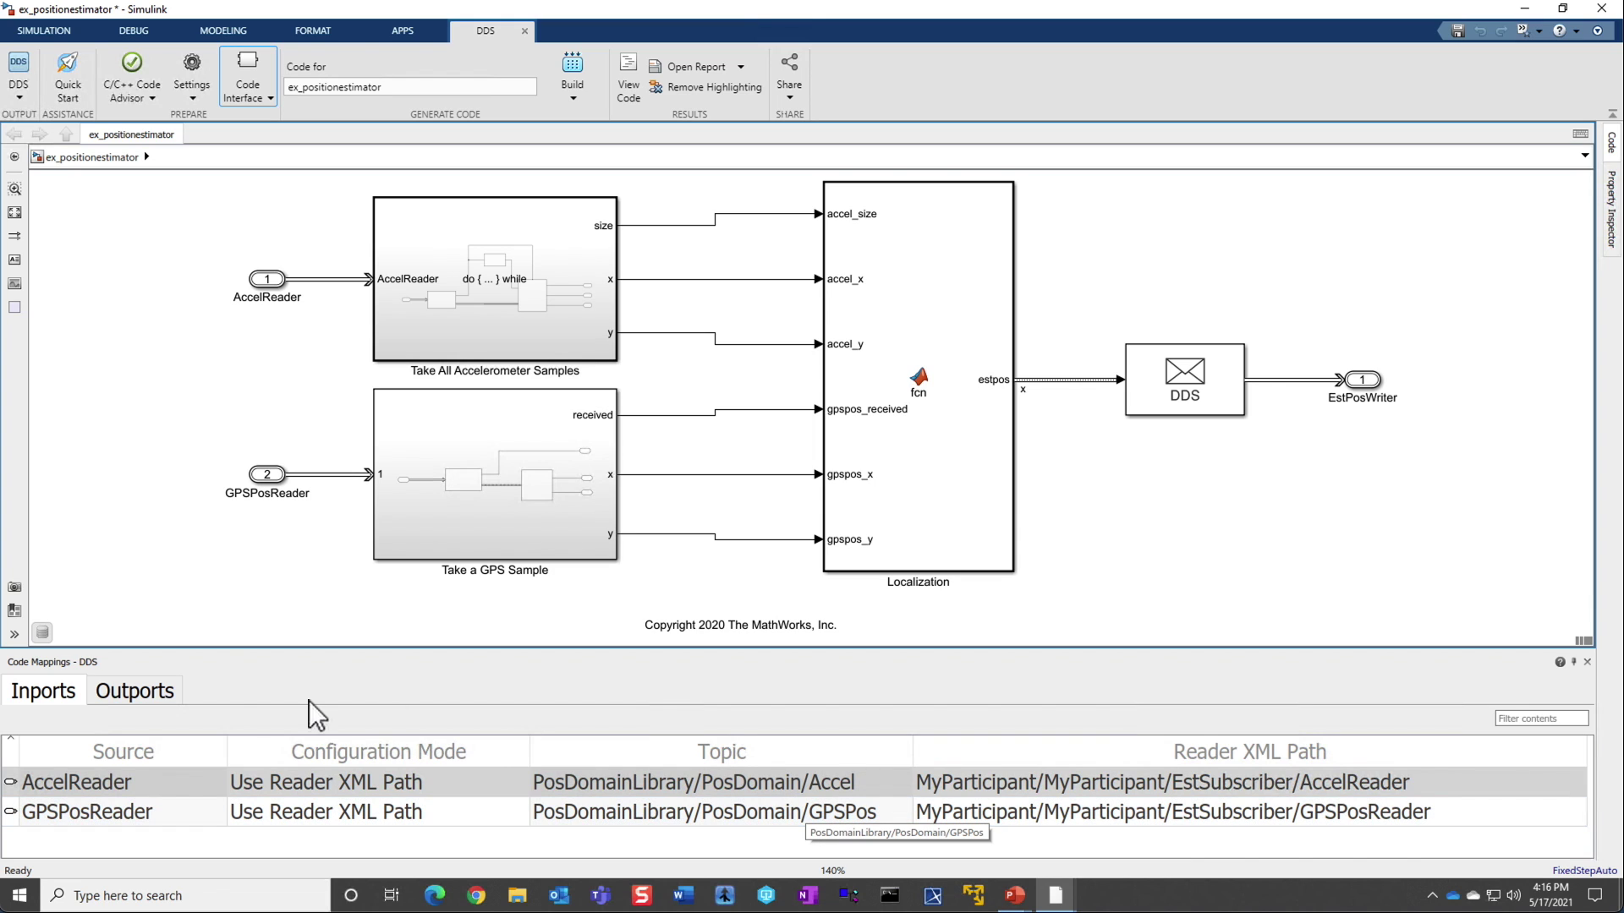
pyautogui.click(163, 700)
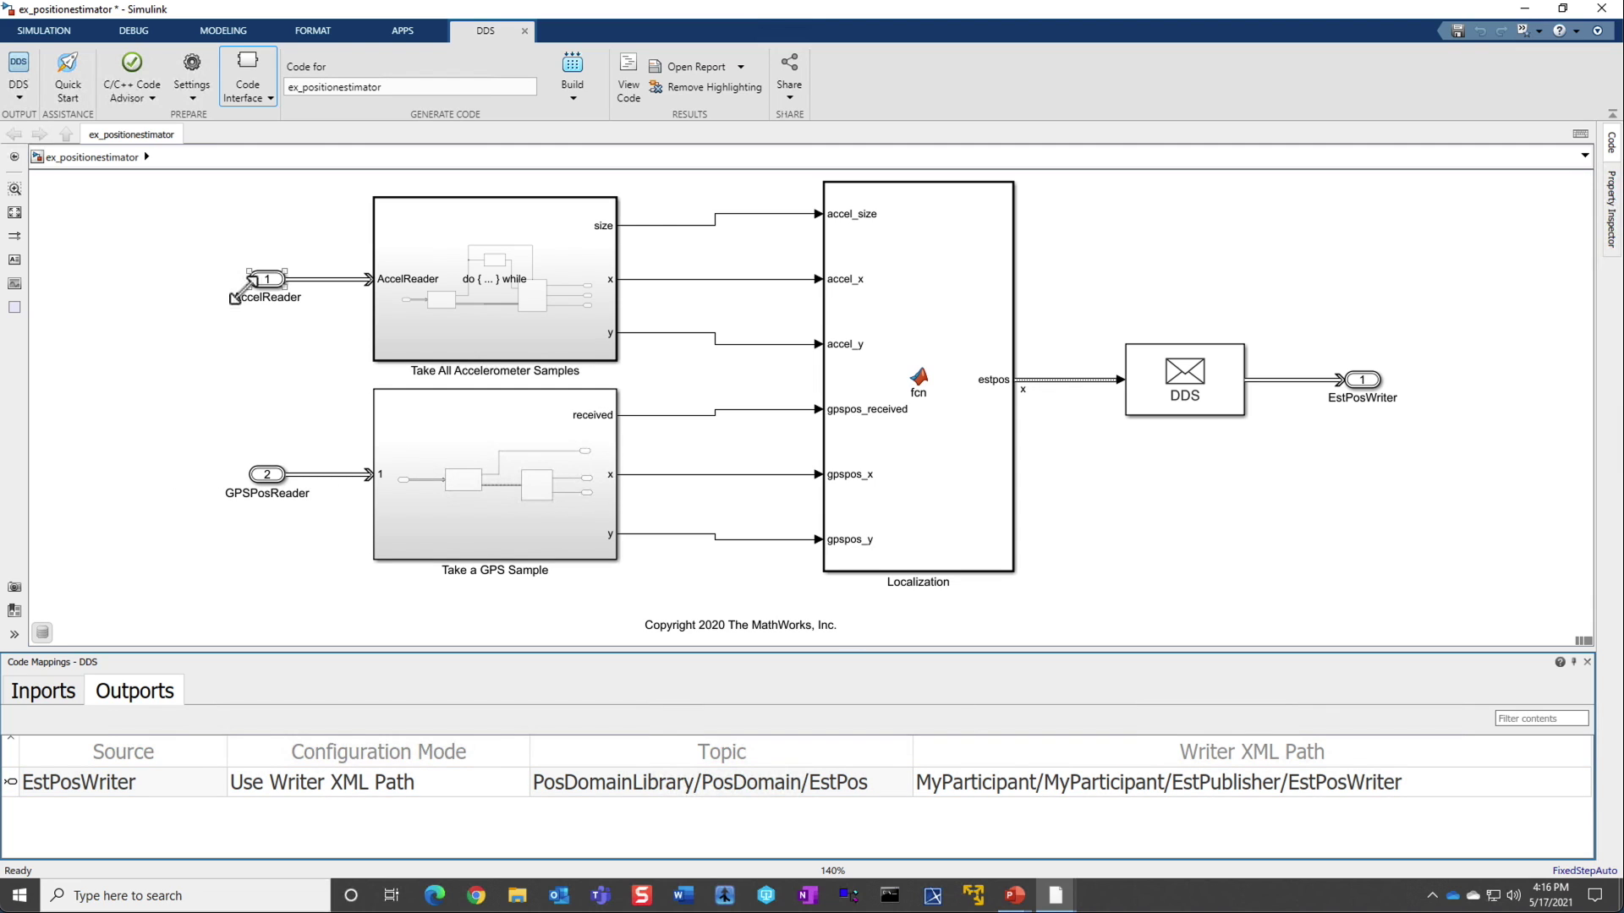
pyautogui.click(624, 89)
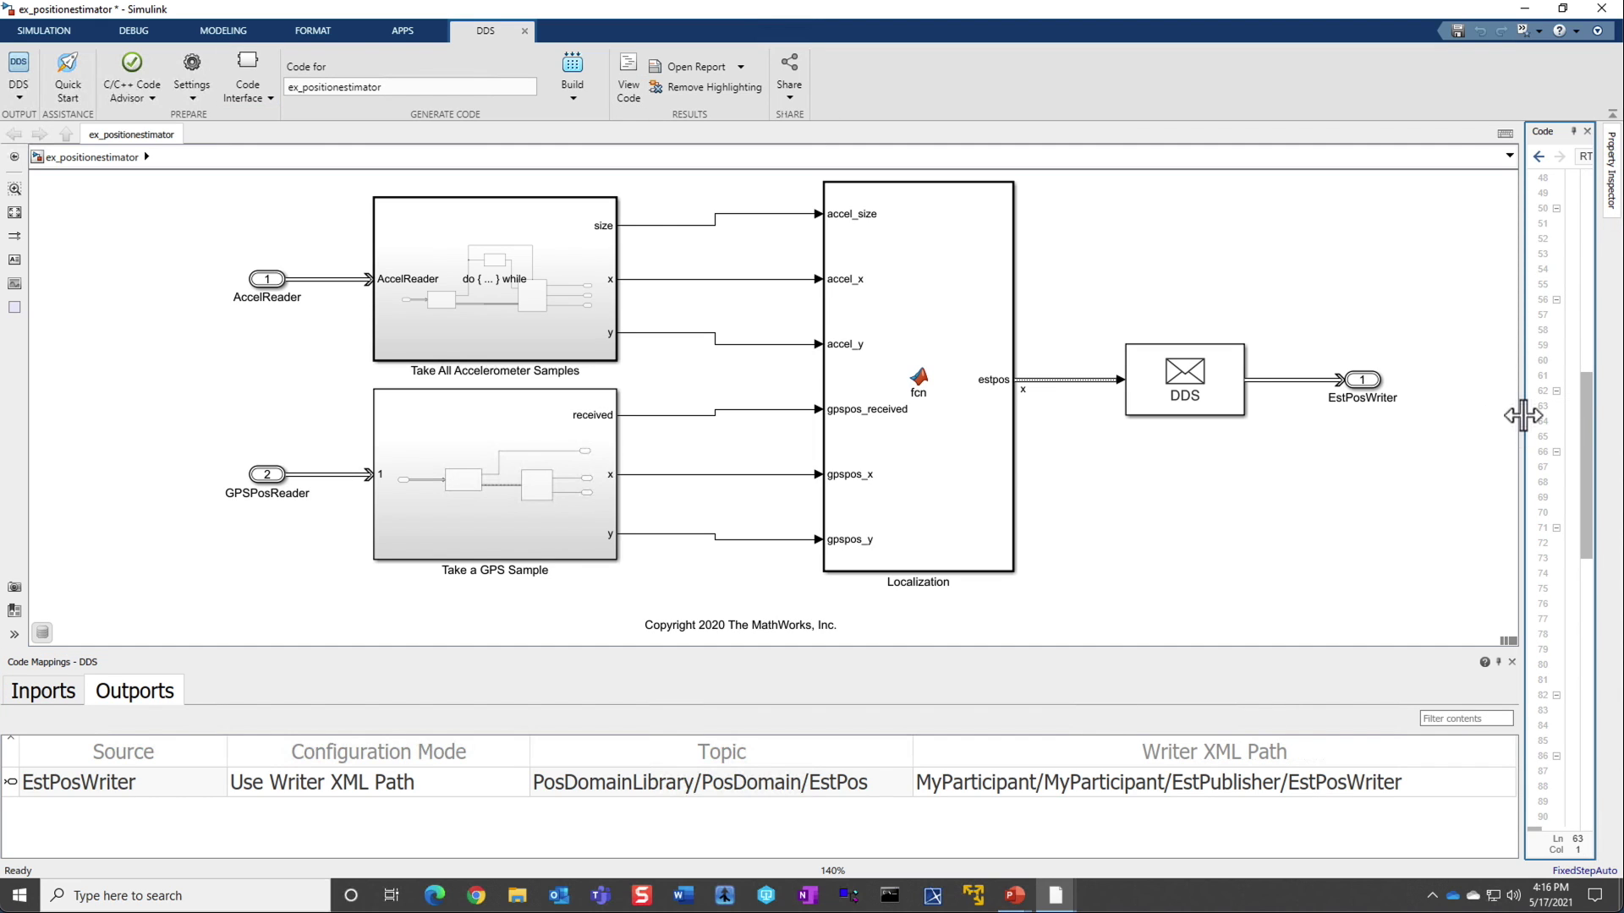
# - Widen the code pane and scroll through the generated RTIAdaptor.hpp source
pyautogui.moveTo(1522, 415); pyautogui.dragTo(1193, 418)
pyautogui.click(1345, 454)
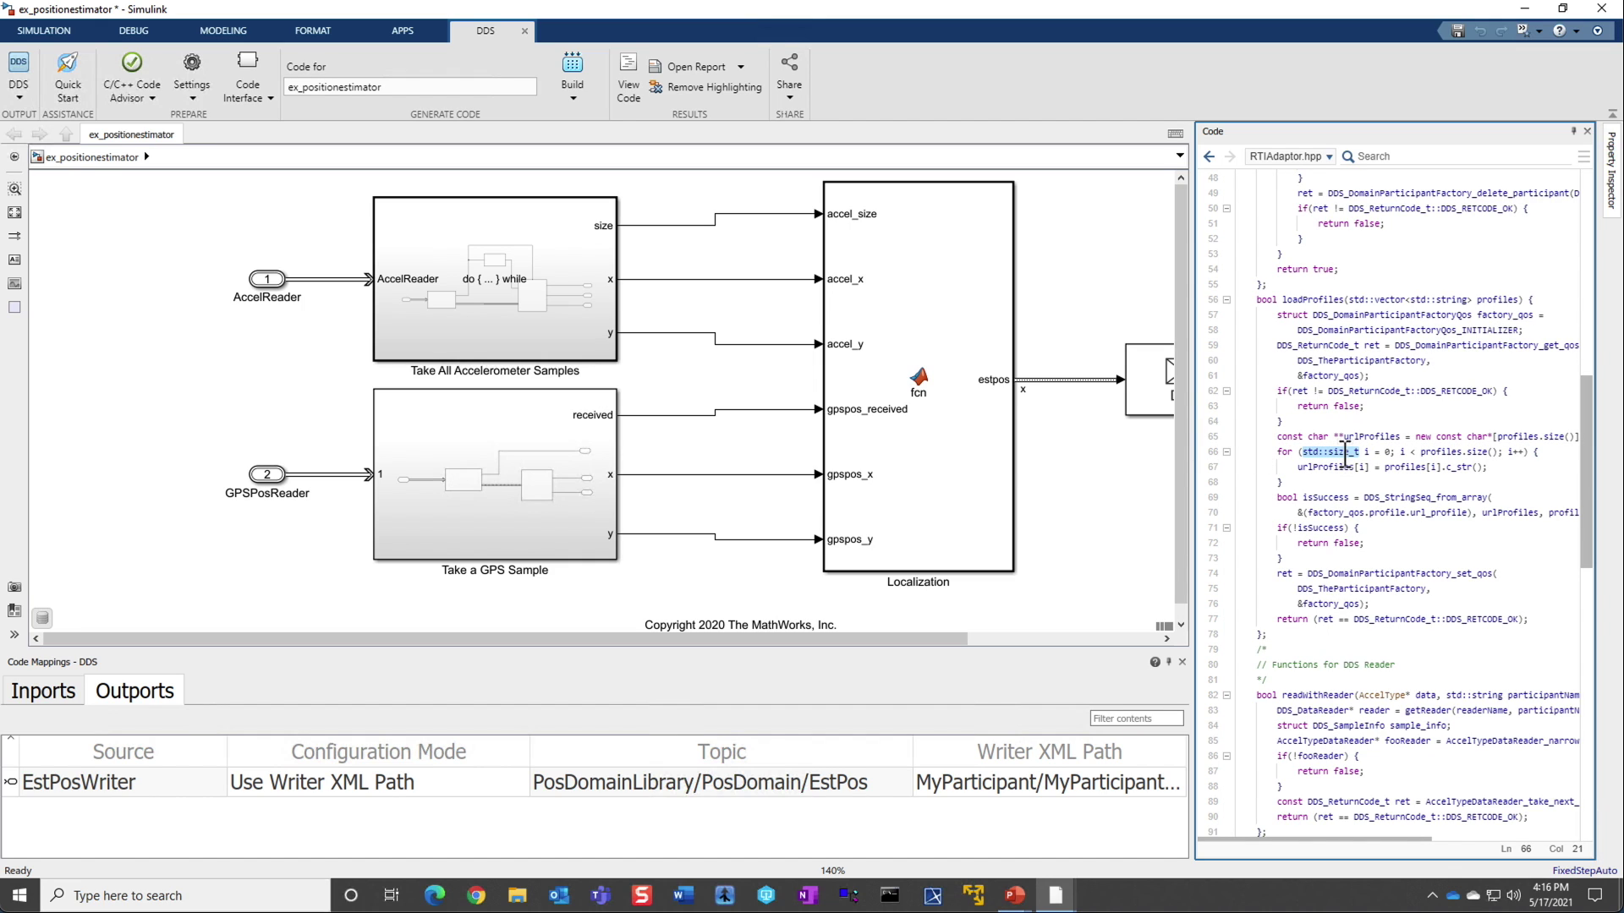
pyautogui.scroll(5, 1346, 457)
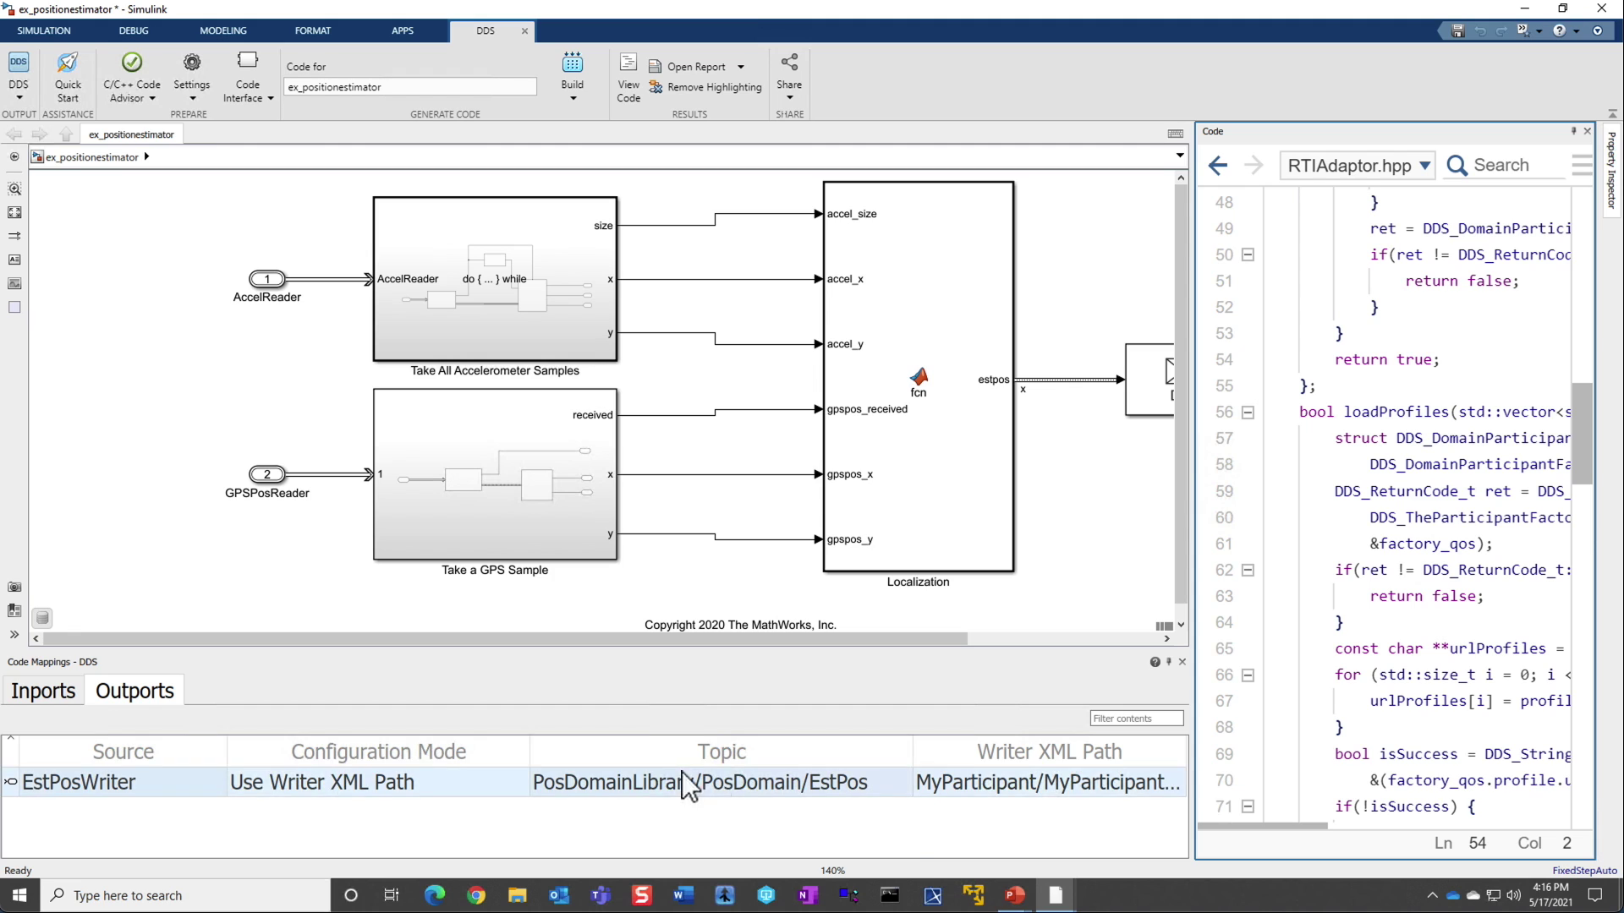
pyautogui.hotkey('alt', 'Tab')
pyautogui.hotkey('alt', 'Tab')
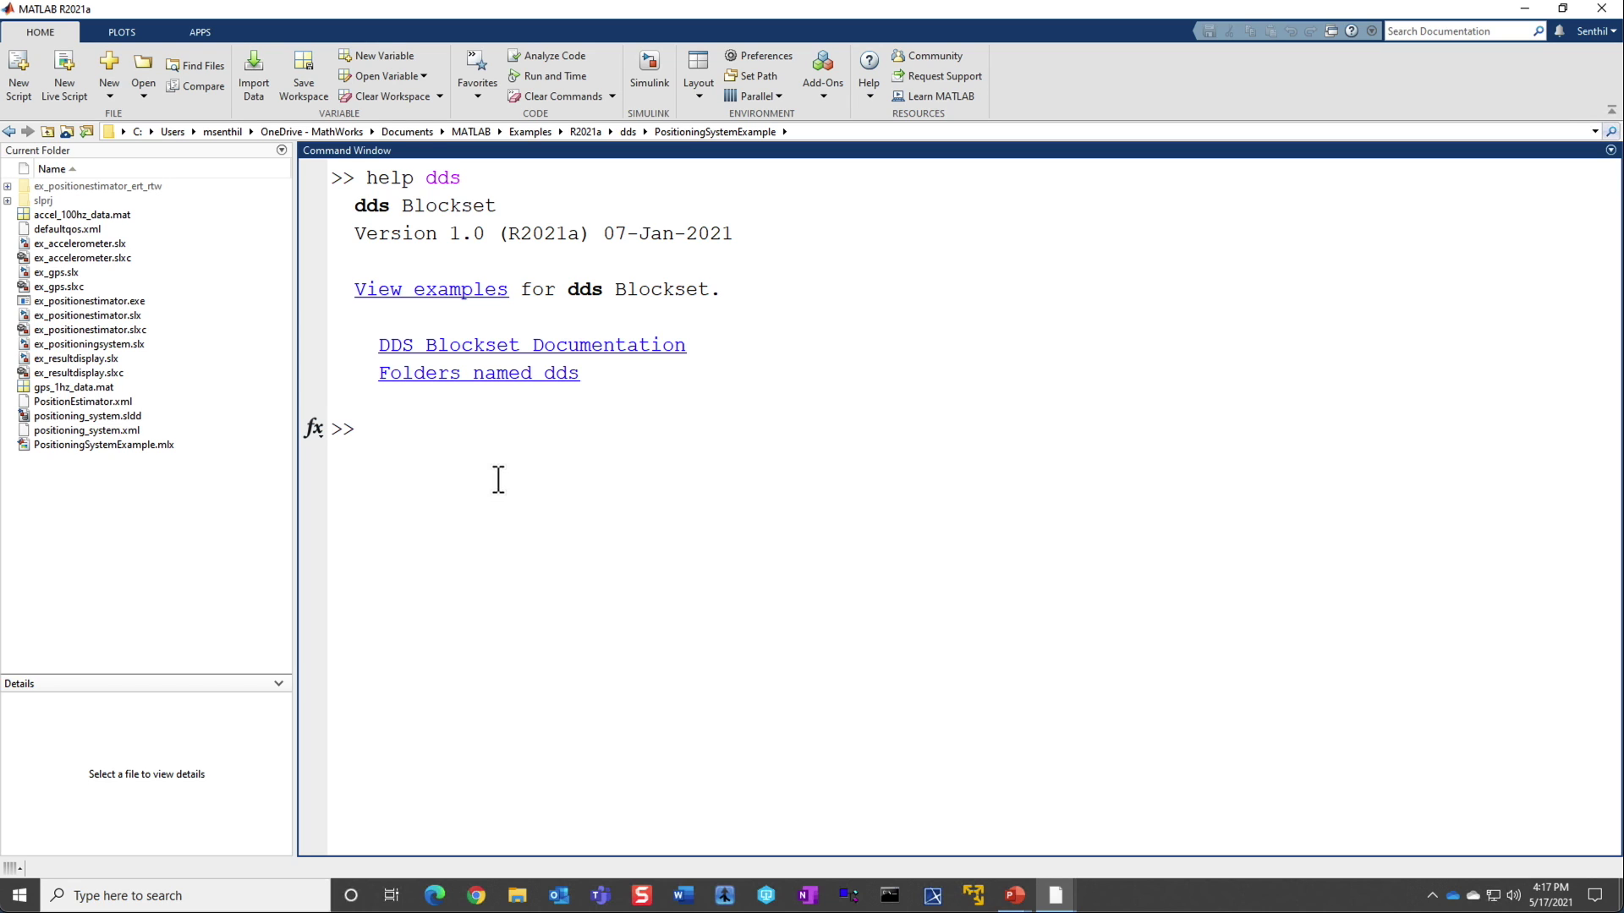
# - Switch from the help dds output to the ex_positionsystem model window
pyautogui.hotkey('alt', 'Tab')
pyautogui.hotkey('alt', 'Tab')
pyautogui.hotkey('alt', 'Tab')
pyautogui.hotkey('alt', 'Tab')
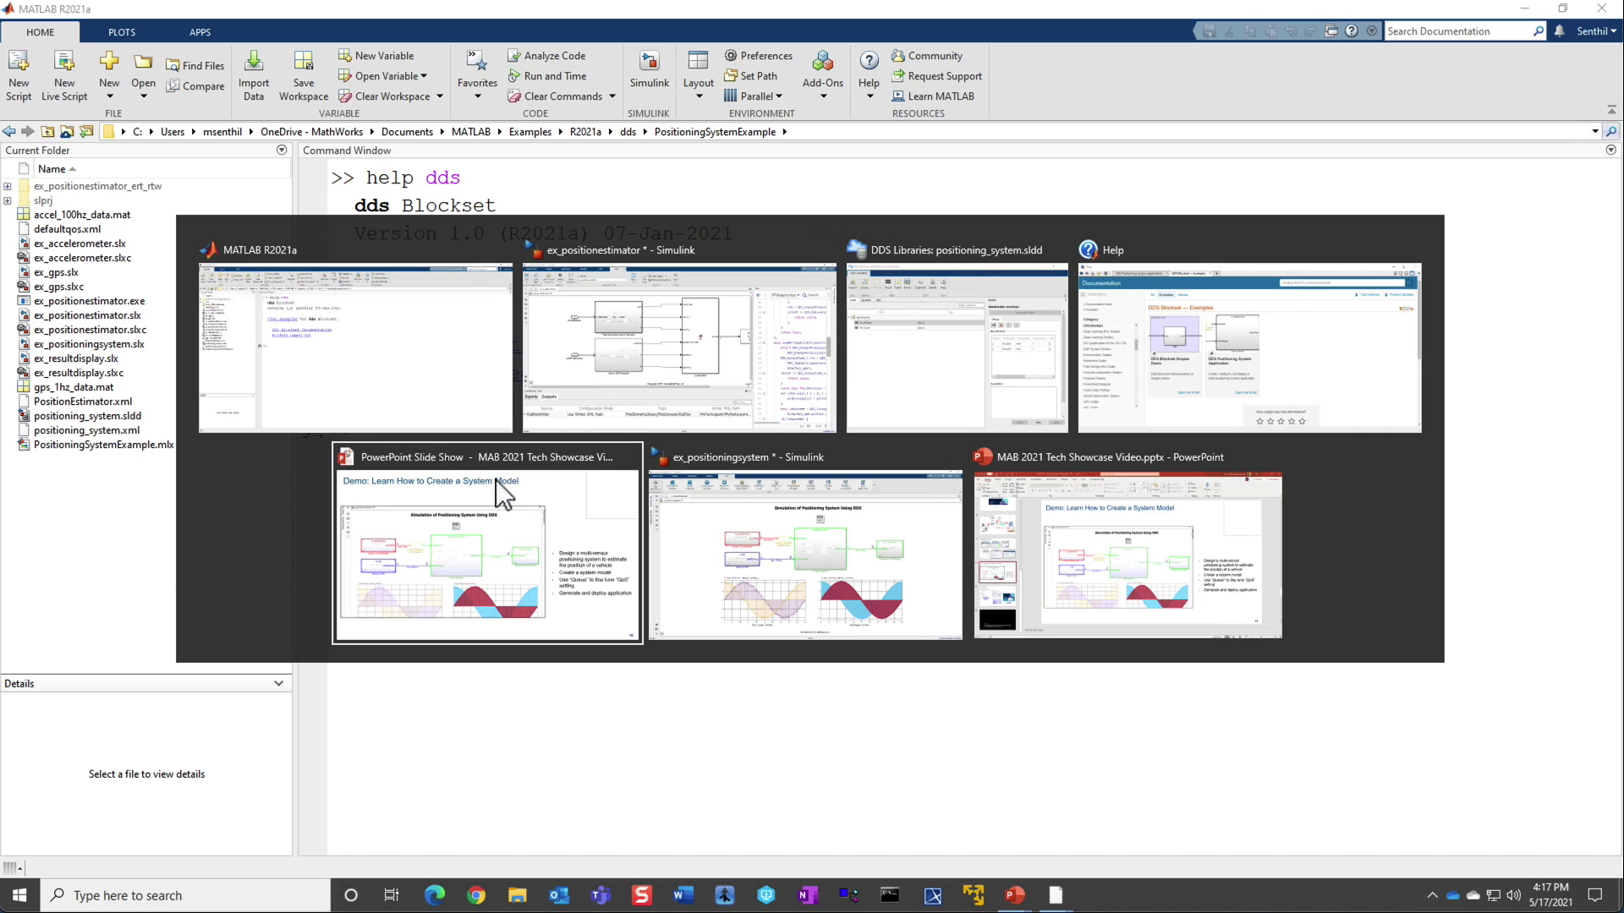
pyautogui.hotkey('alt', 'Tab')
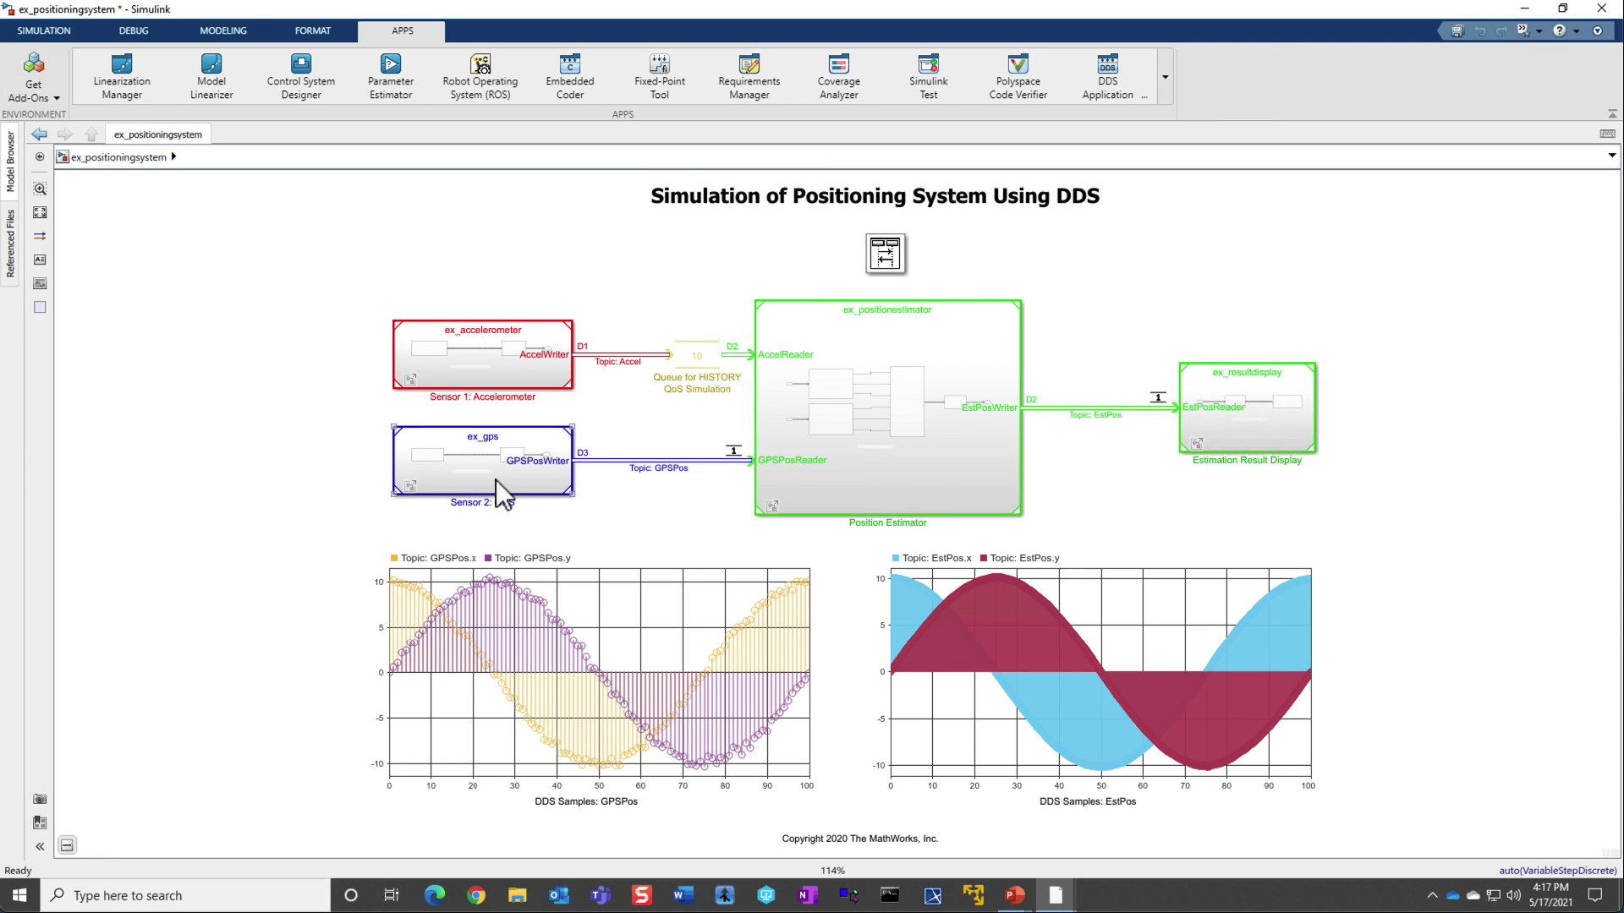
# - Look inside the Position Estimator, return to the top level, and select the accelerometer and estimator blocks
pyautogui.doubleClick(821, 488)
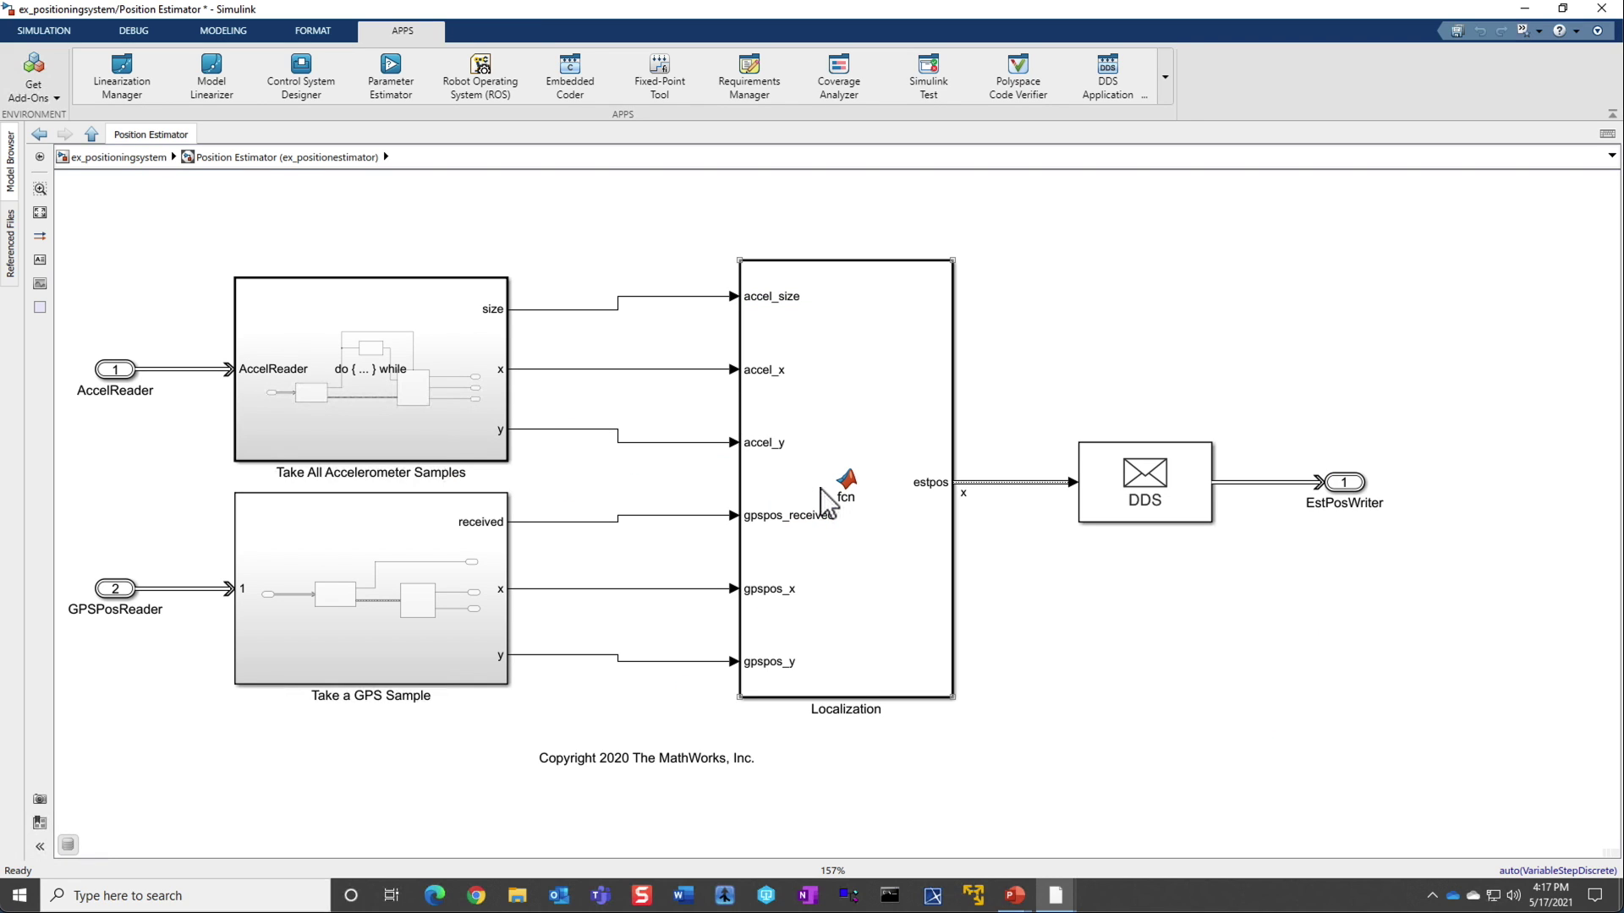
pyautogui.click(130, 162)
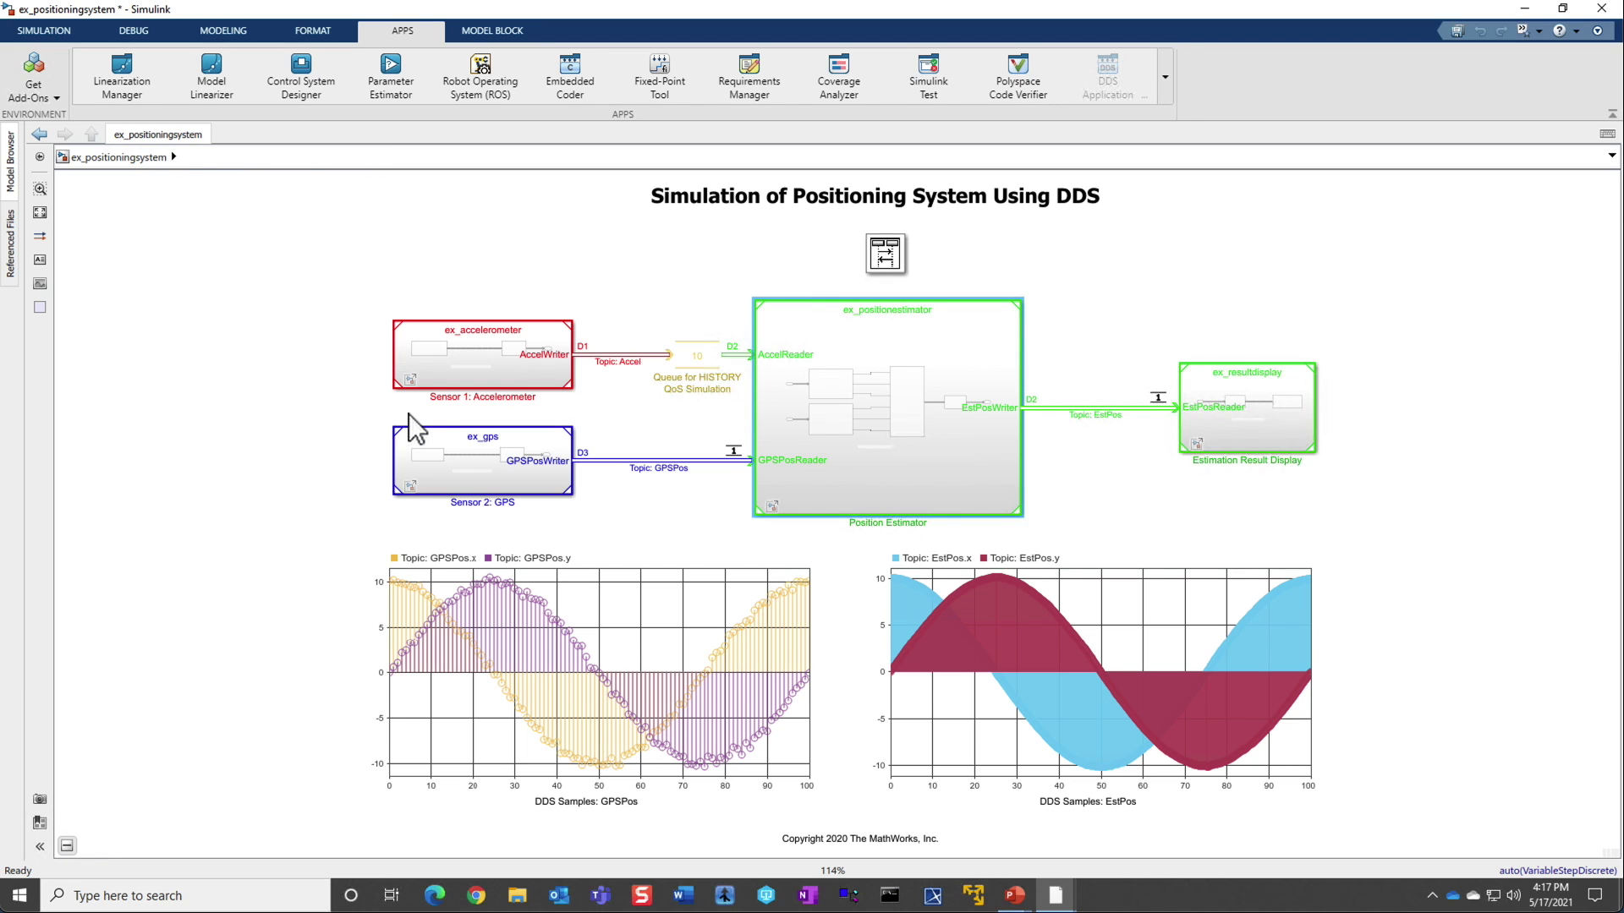
pyautogui.click(440, 375)
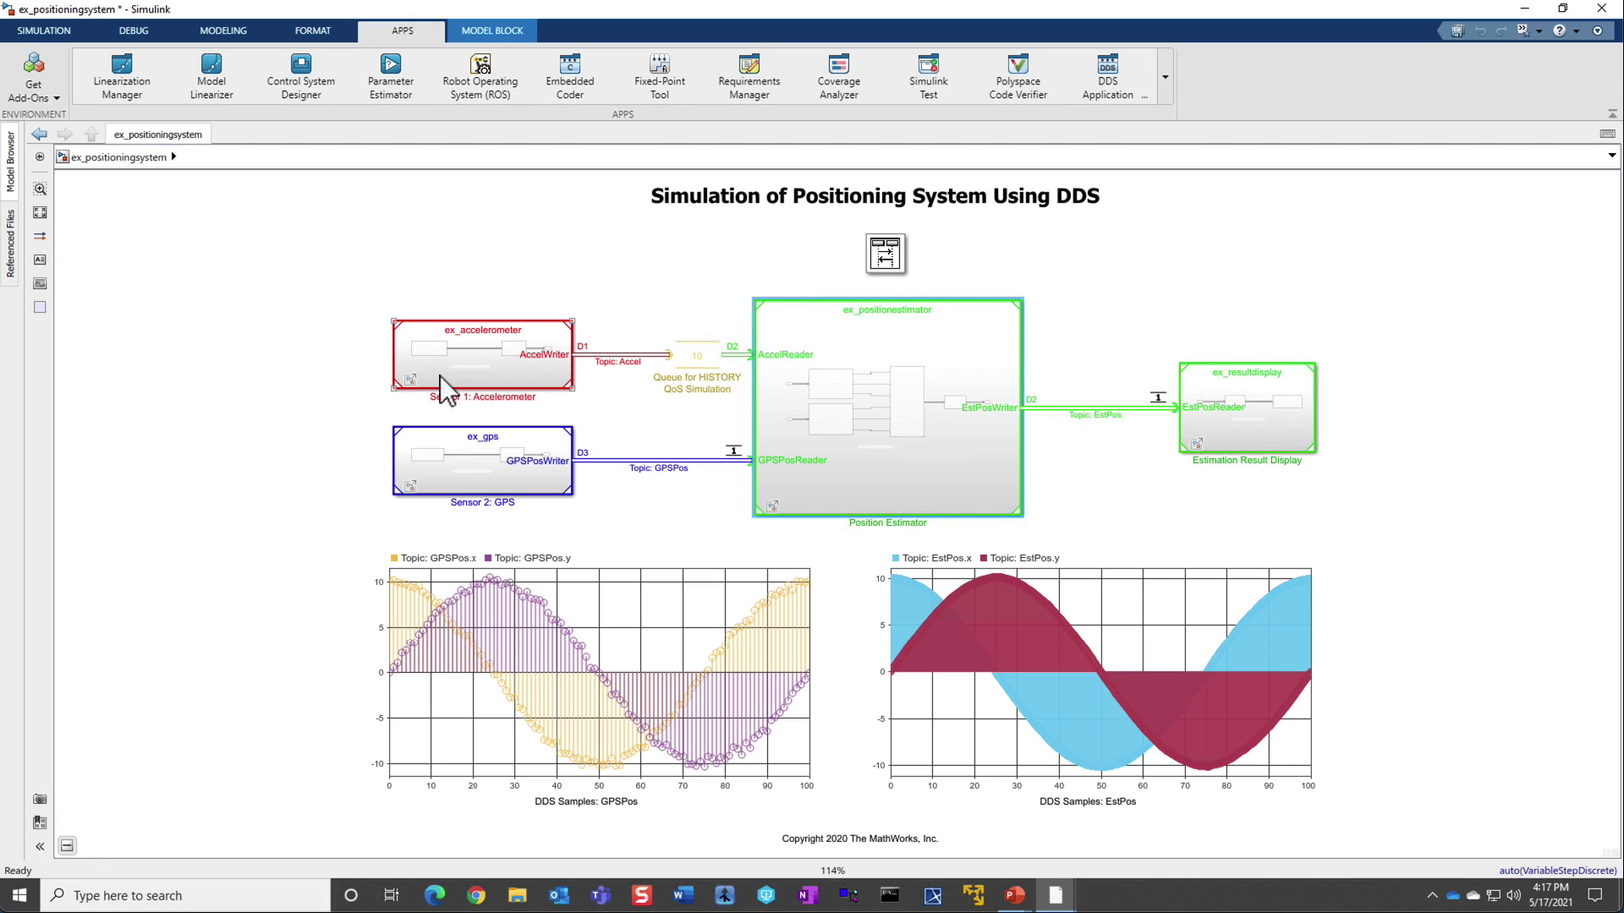
pyautogui.click(474, 519)
pyautogui.click(834, 462)
# - Simulate the model with the Queue and zoom the EstPos scope in time around sample 25
pyautogui.click(49, 34)
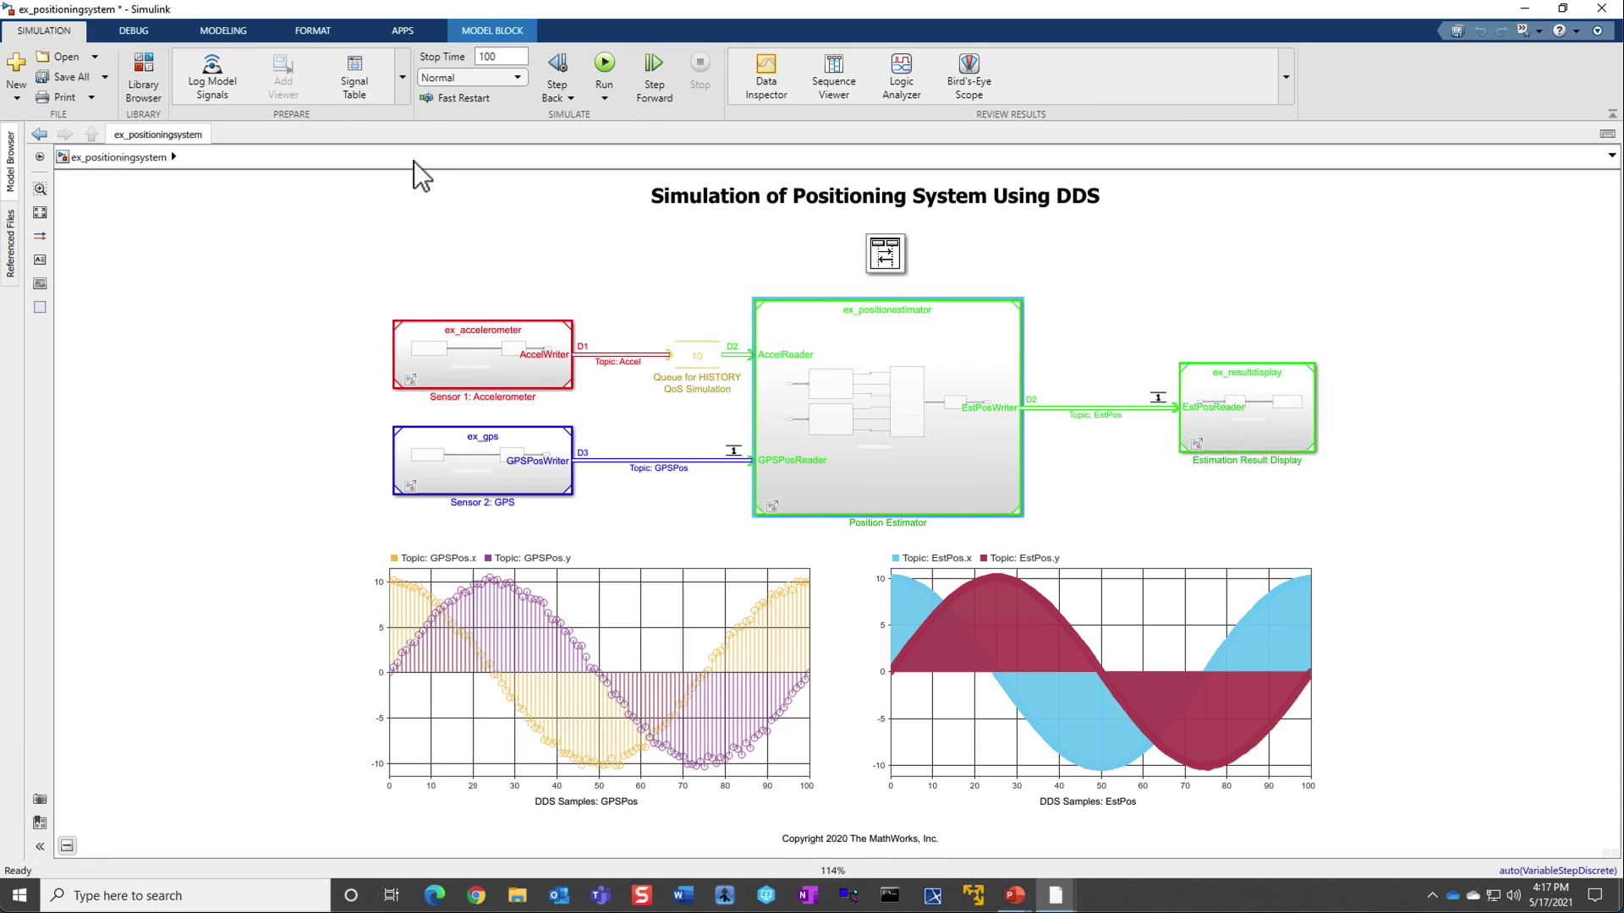
pyautogui.click(605, 75)
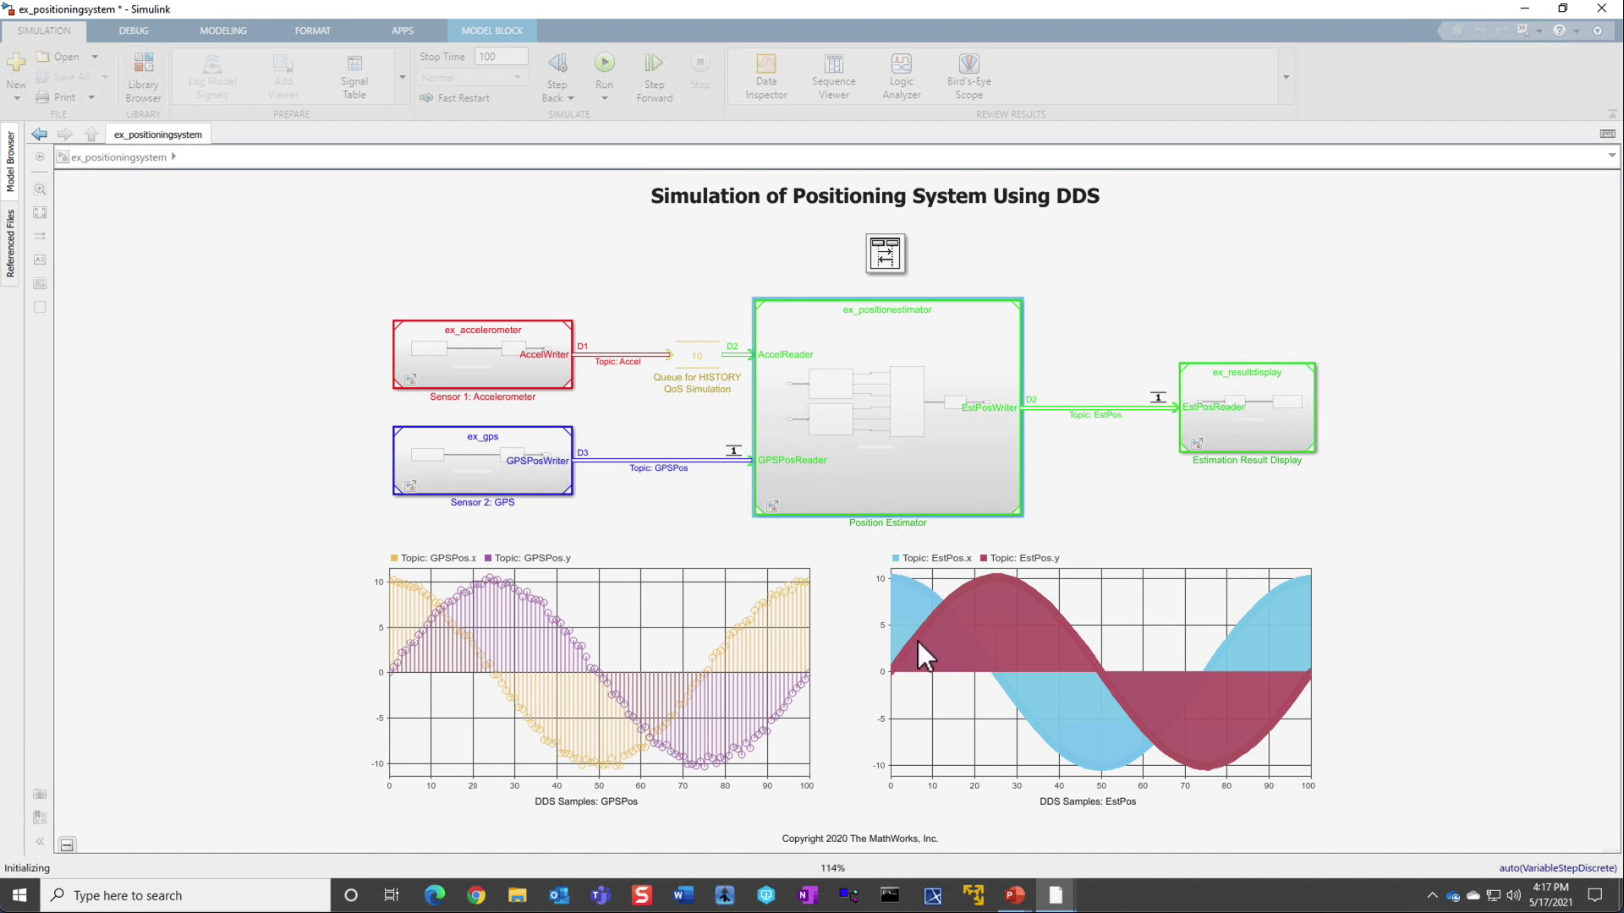
pyautogui.click(1054, 644)
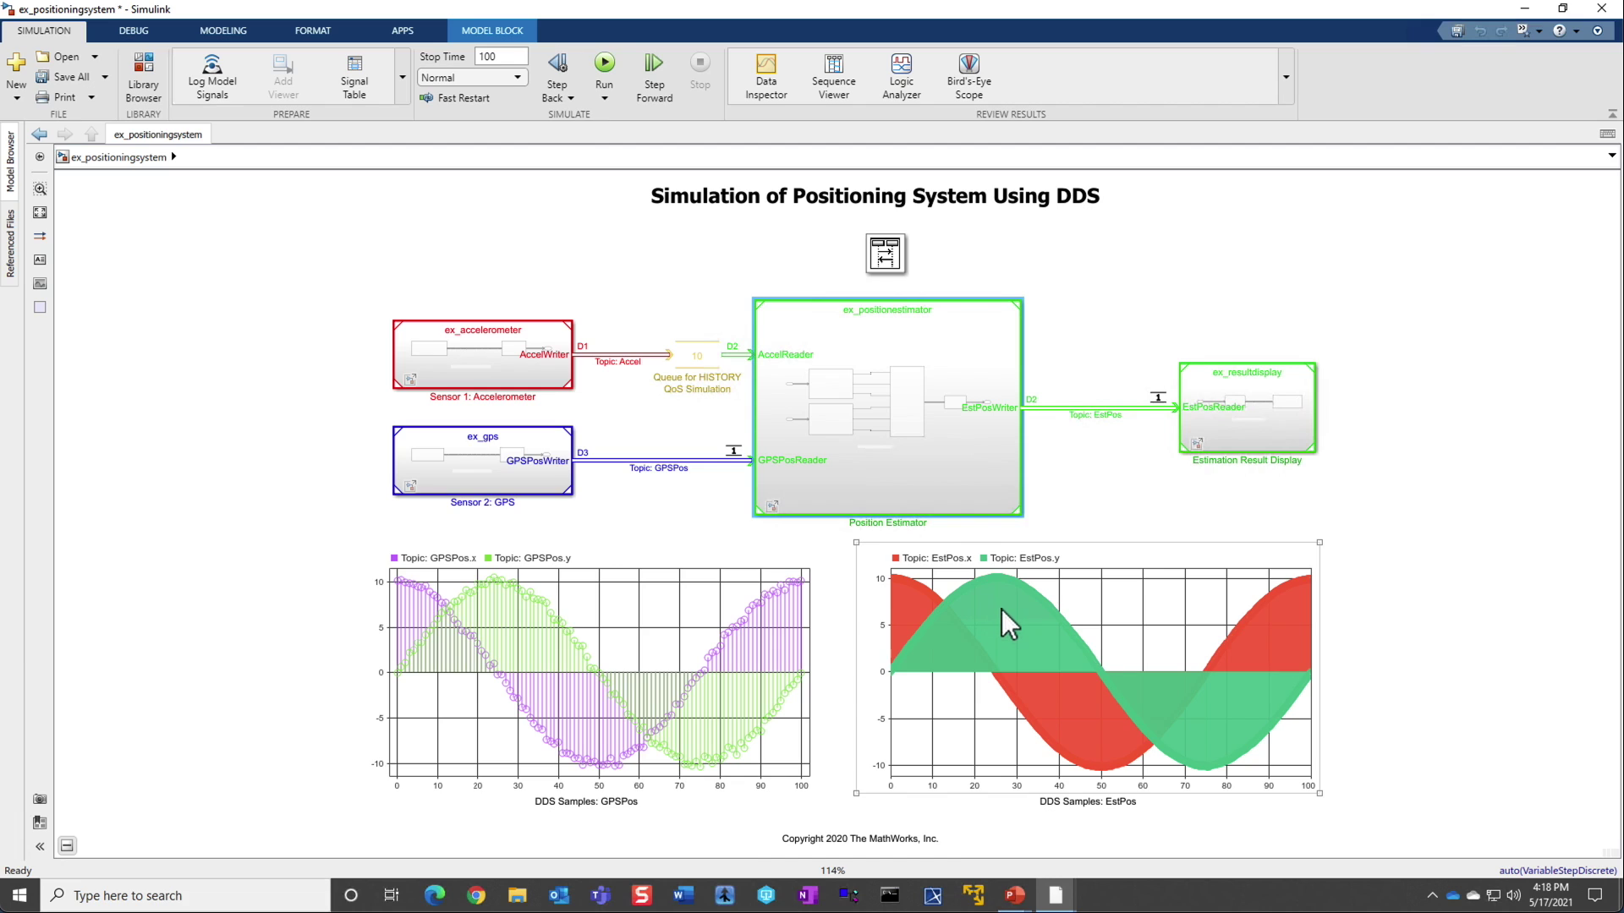
pyautogui.rightClick(1104, 666)
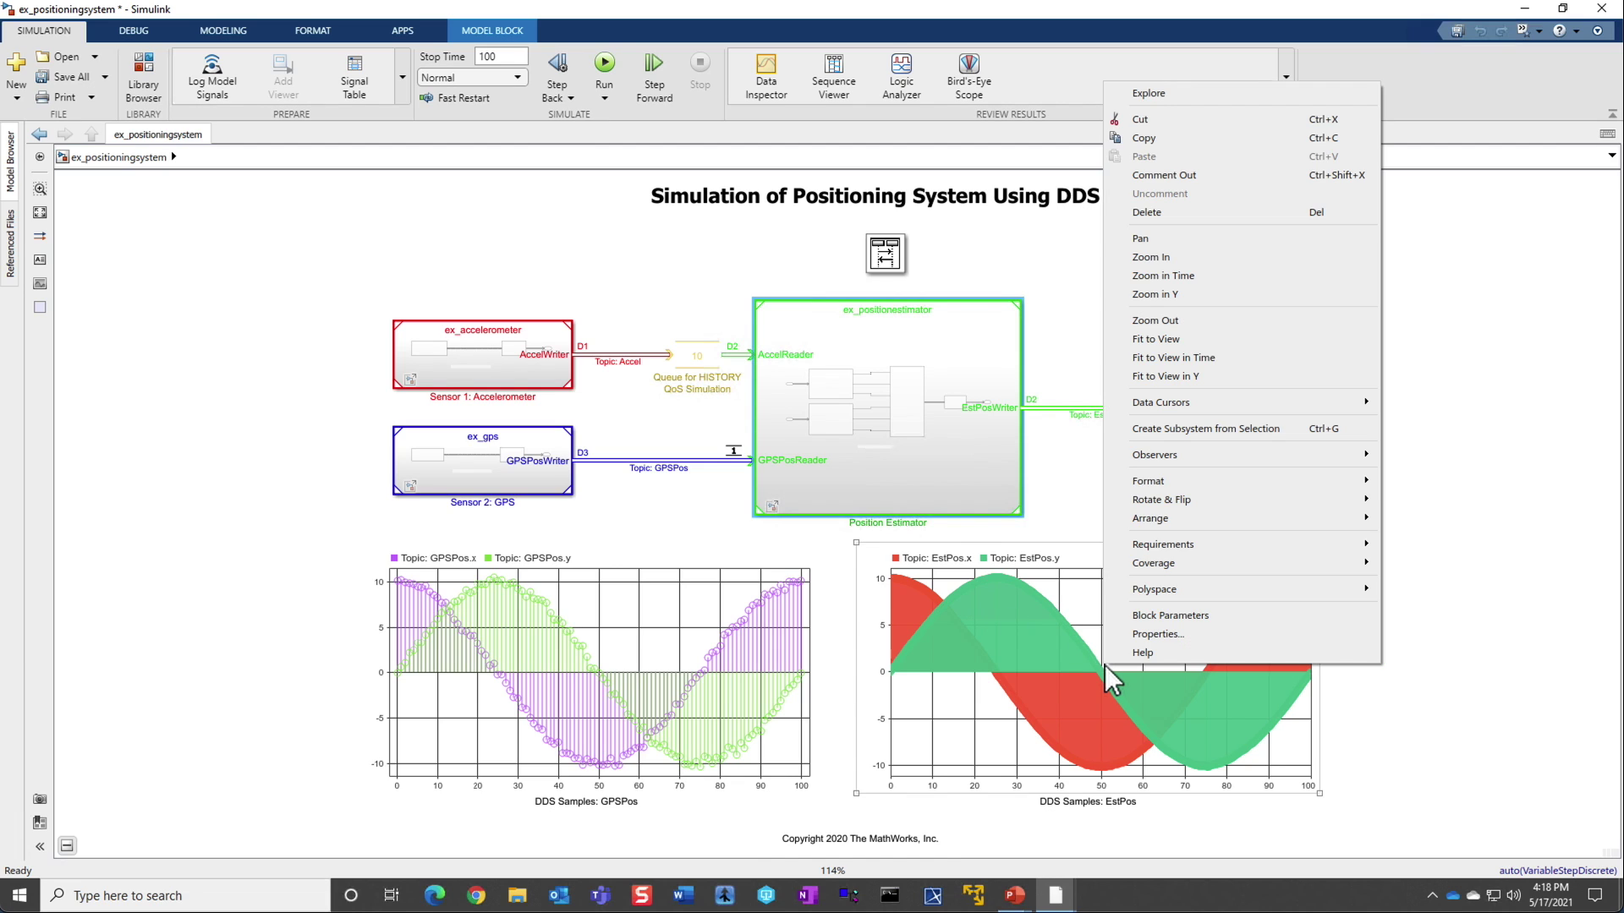
pyautogui.click(1179, 280)
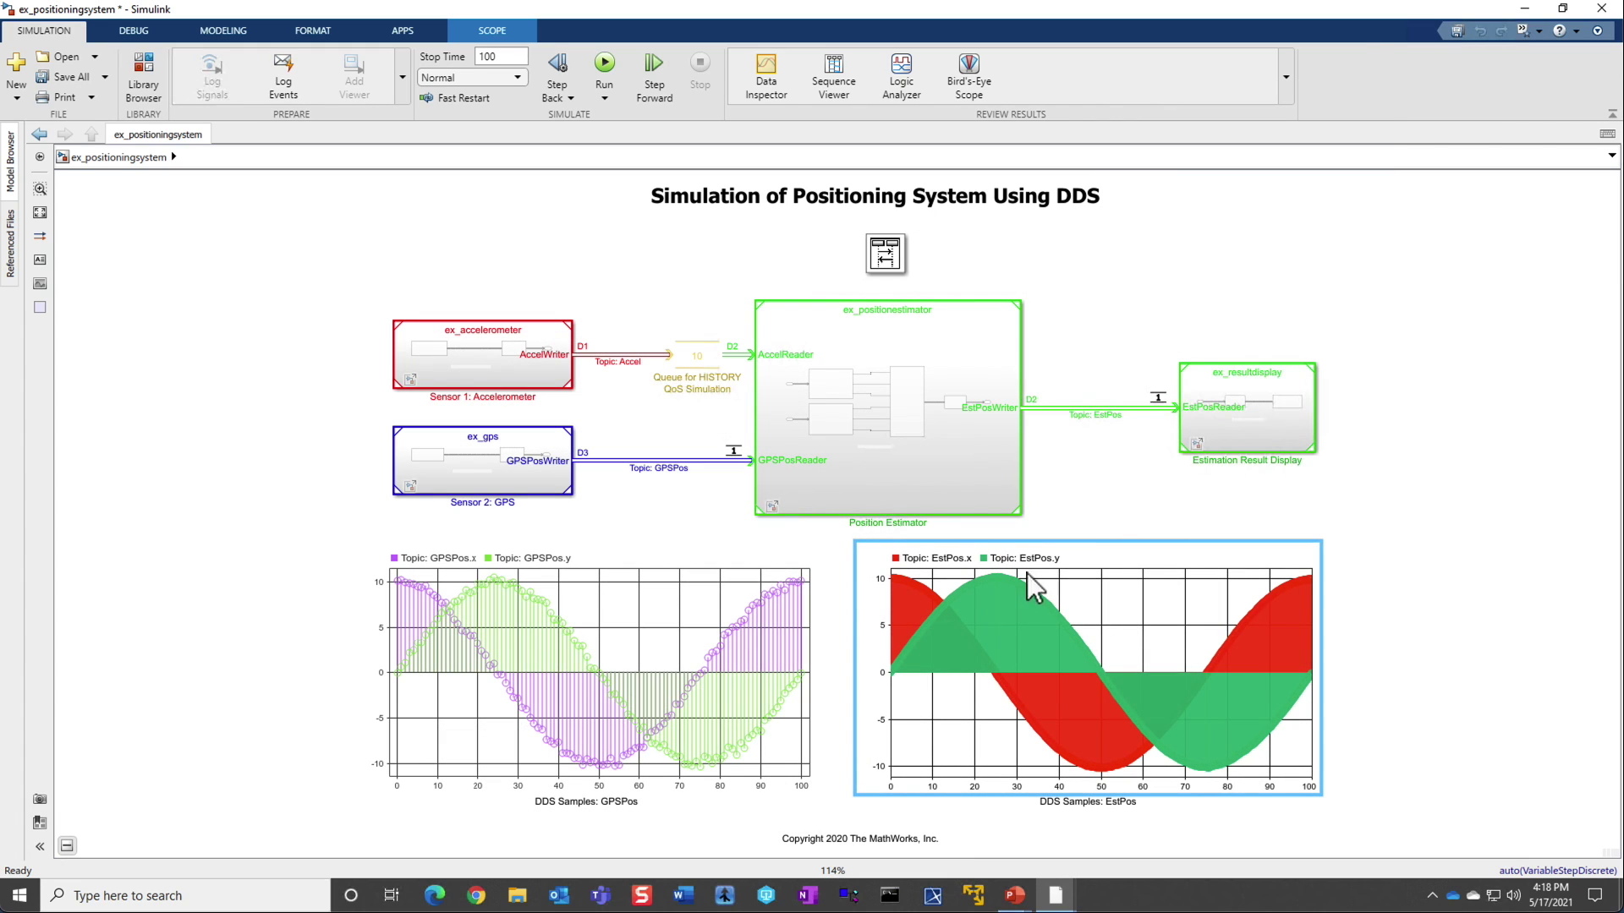
pyautogui.click(1037, 603)
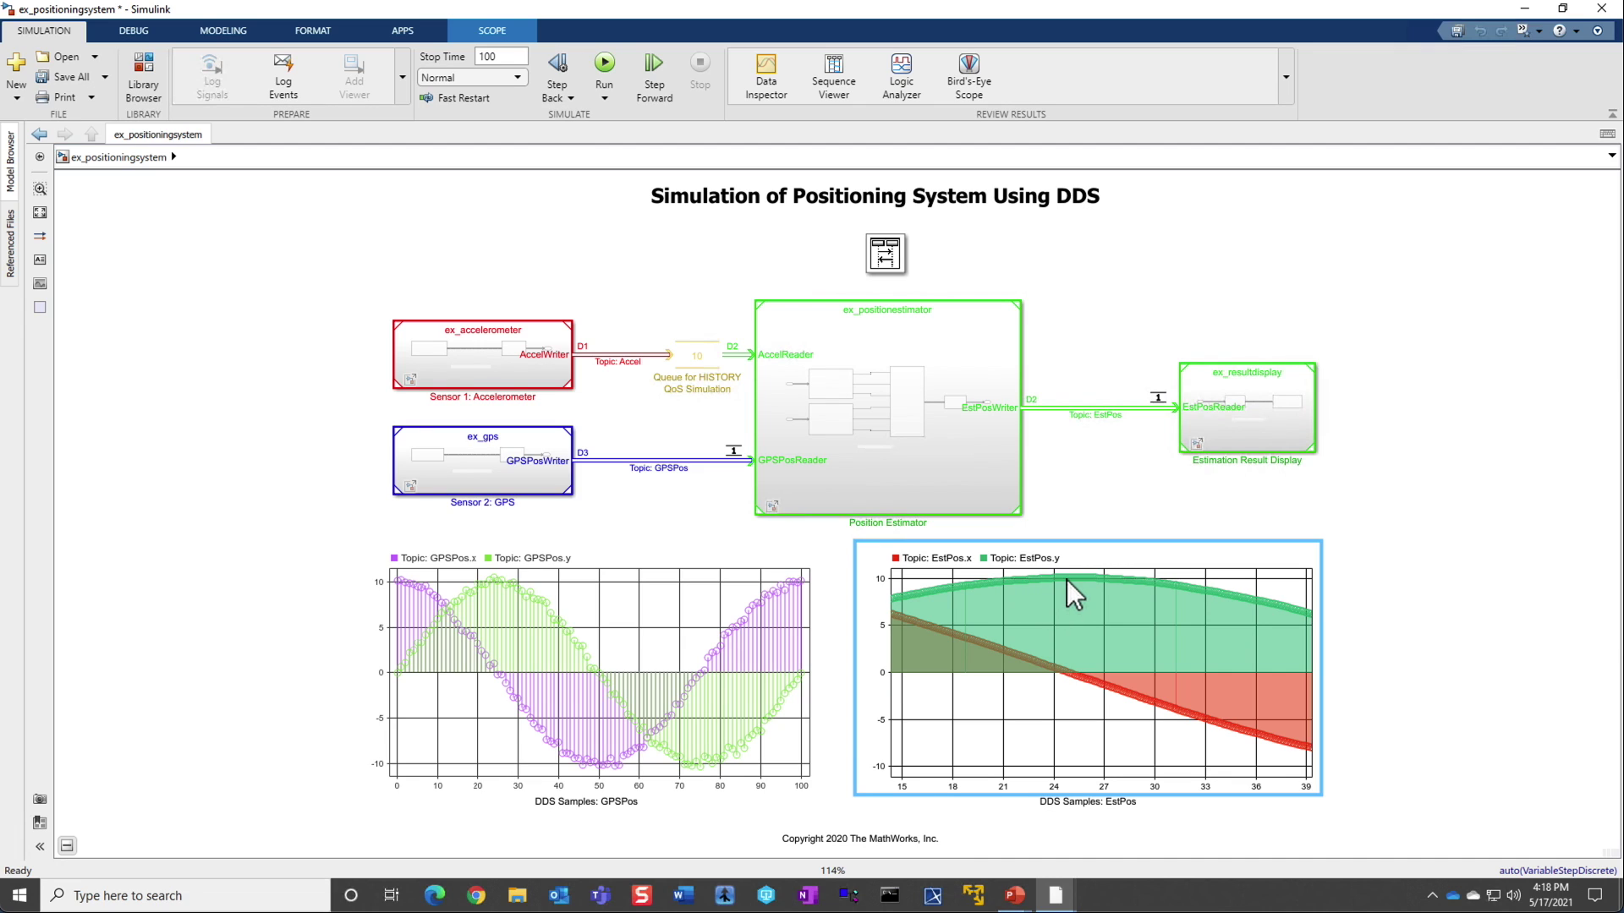
# - Select the Position Estimator and Queue for HISTORY blocks and bring up the Queue's context menu
pyautogui.click(867, 476)
pyautogui.click(676, 360)
pyautogui.rightClick(676, 358)
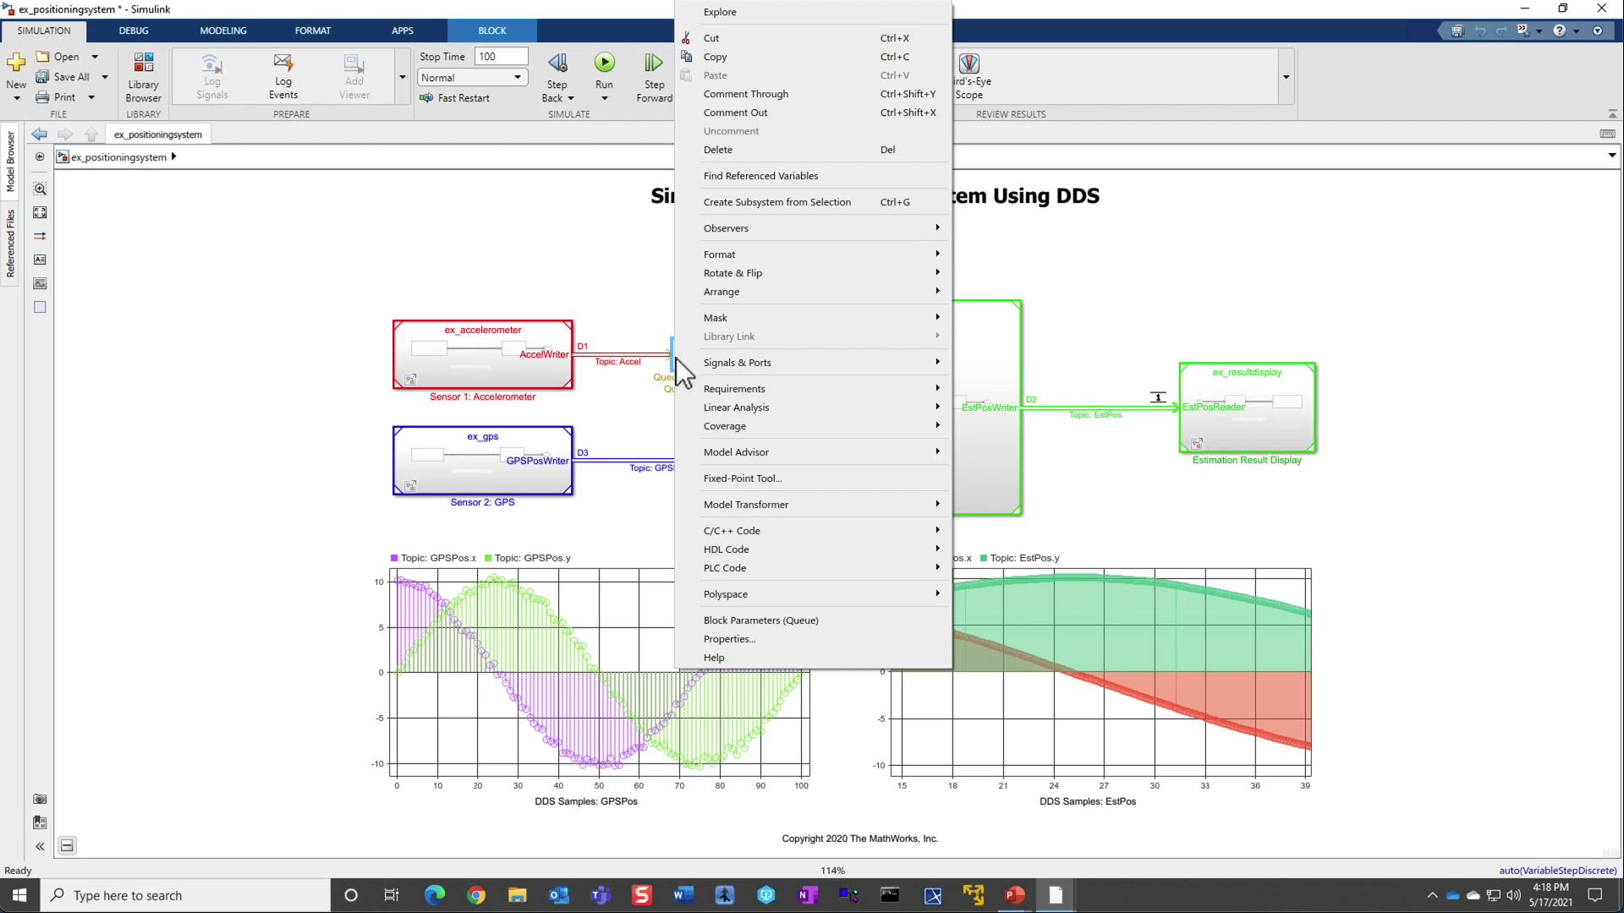
# - Comment through the Queue for HISTORY block, re-simulate, and zoom EstPos to samples 35–47
pyautogui.click(746, 94)
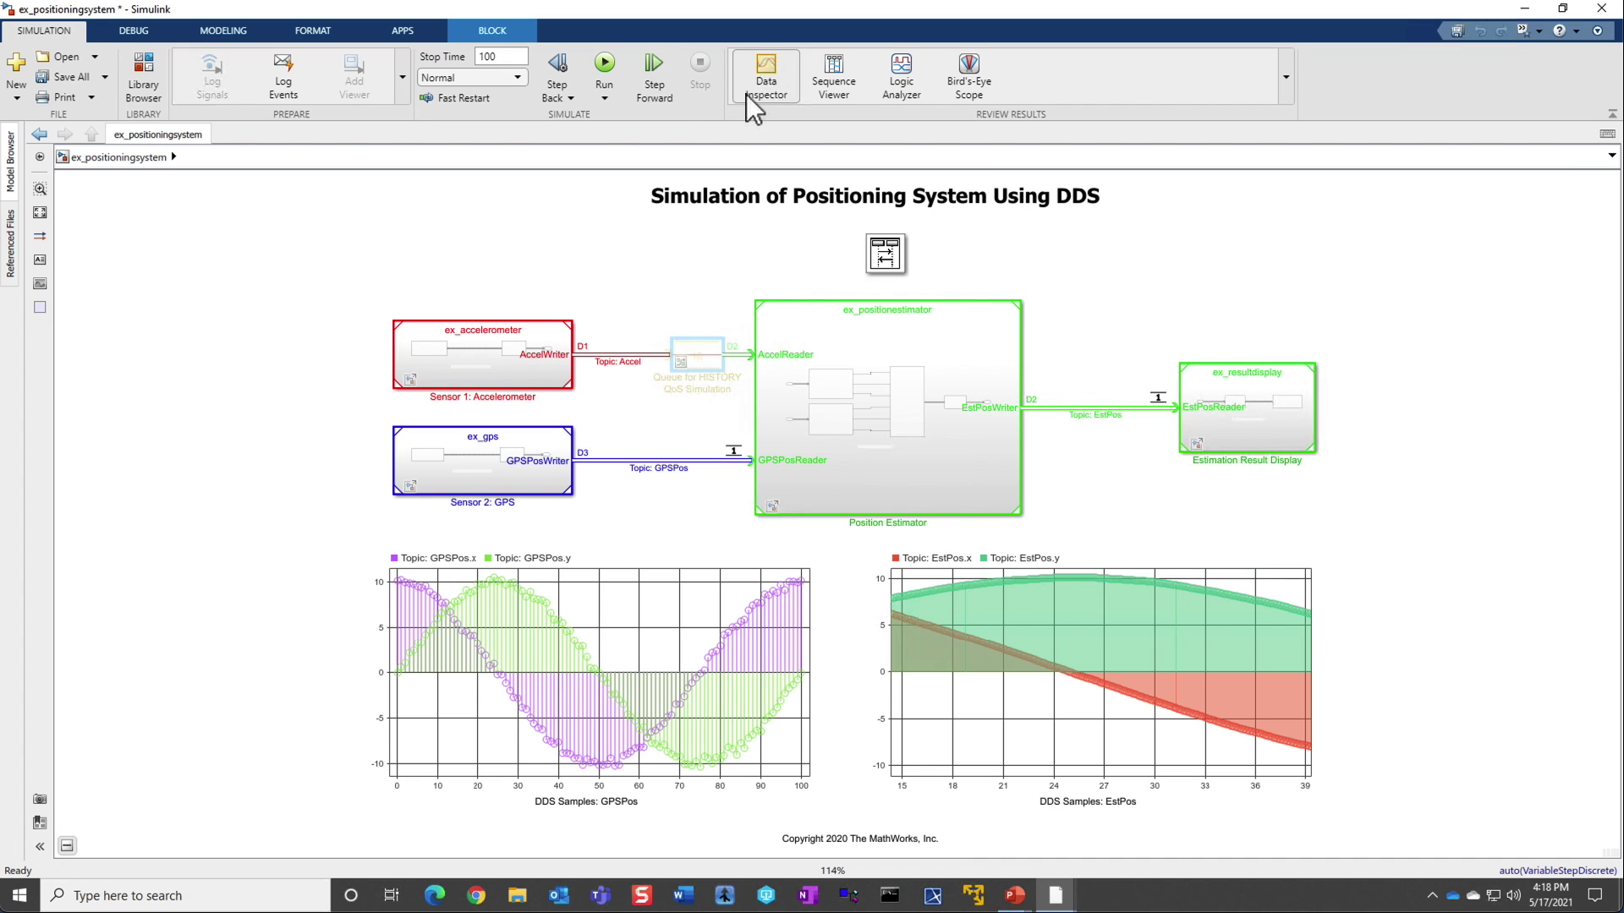
pyautogui.click(606, 65)
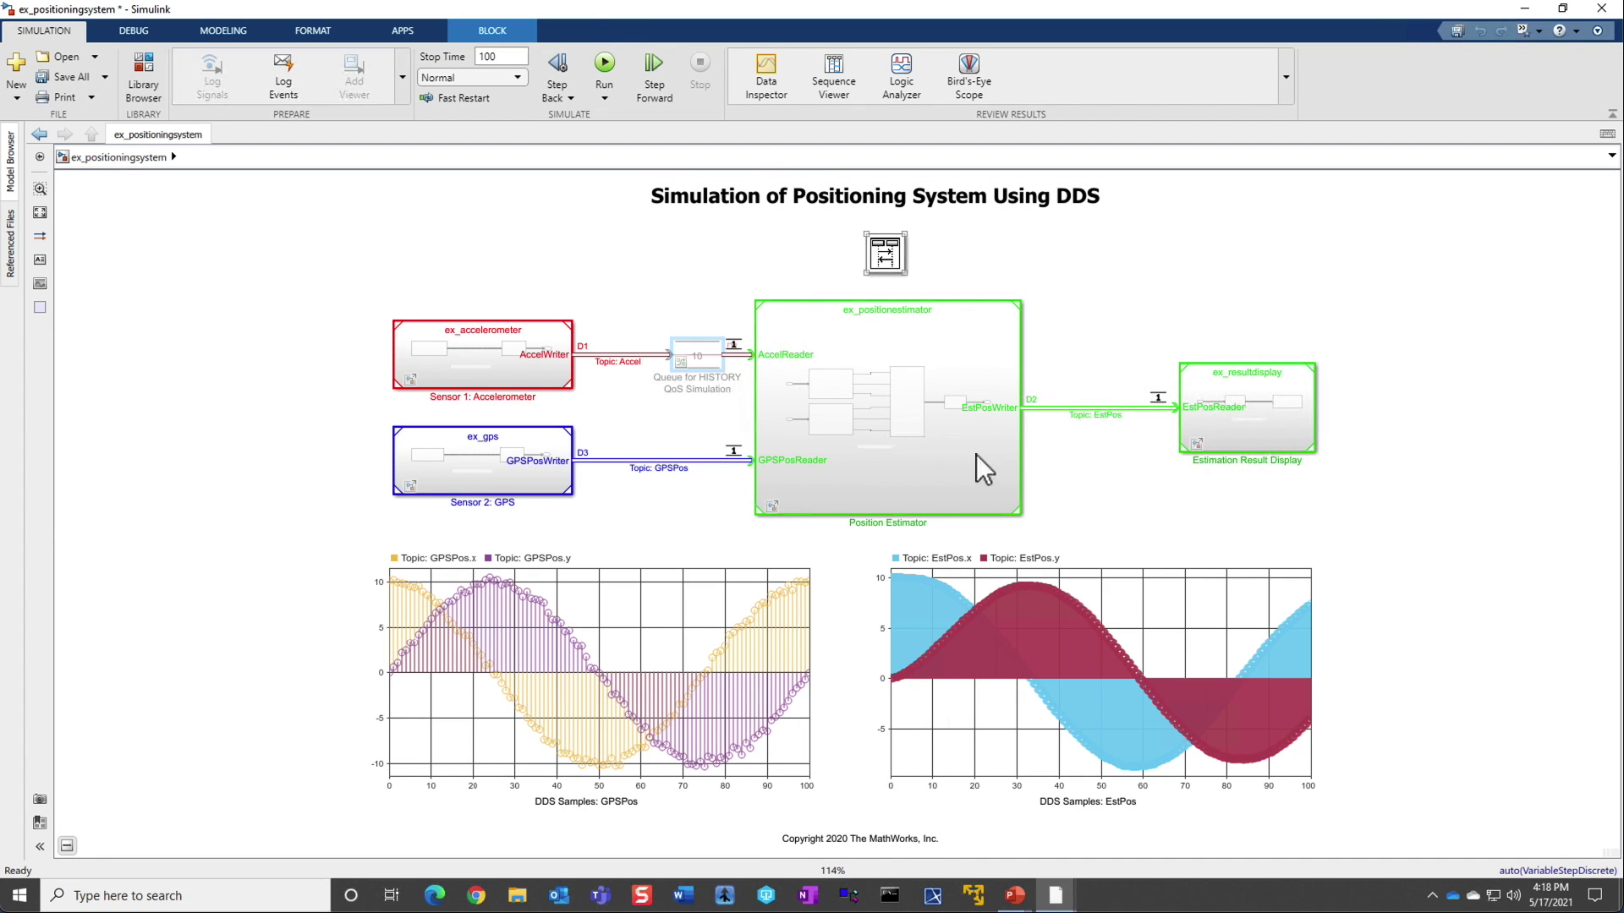
pyautogui.click(1048, 608)
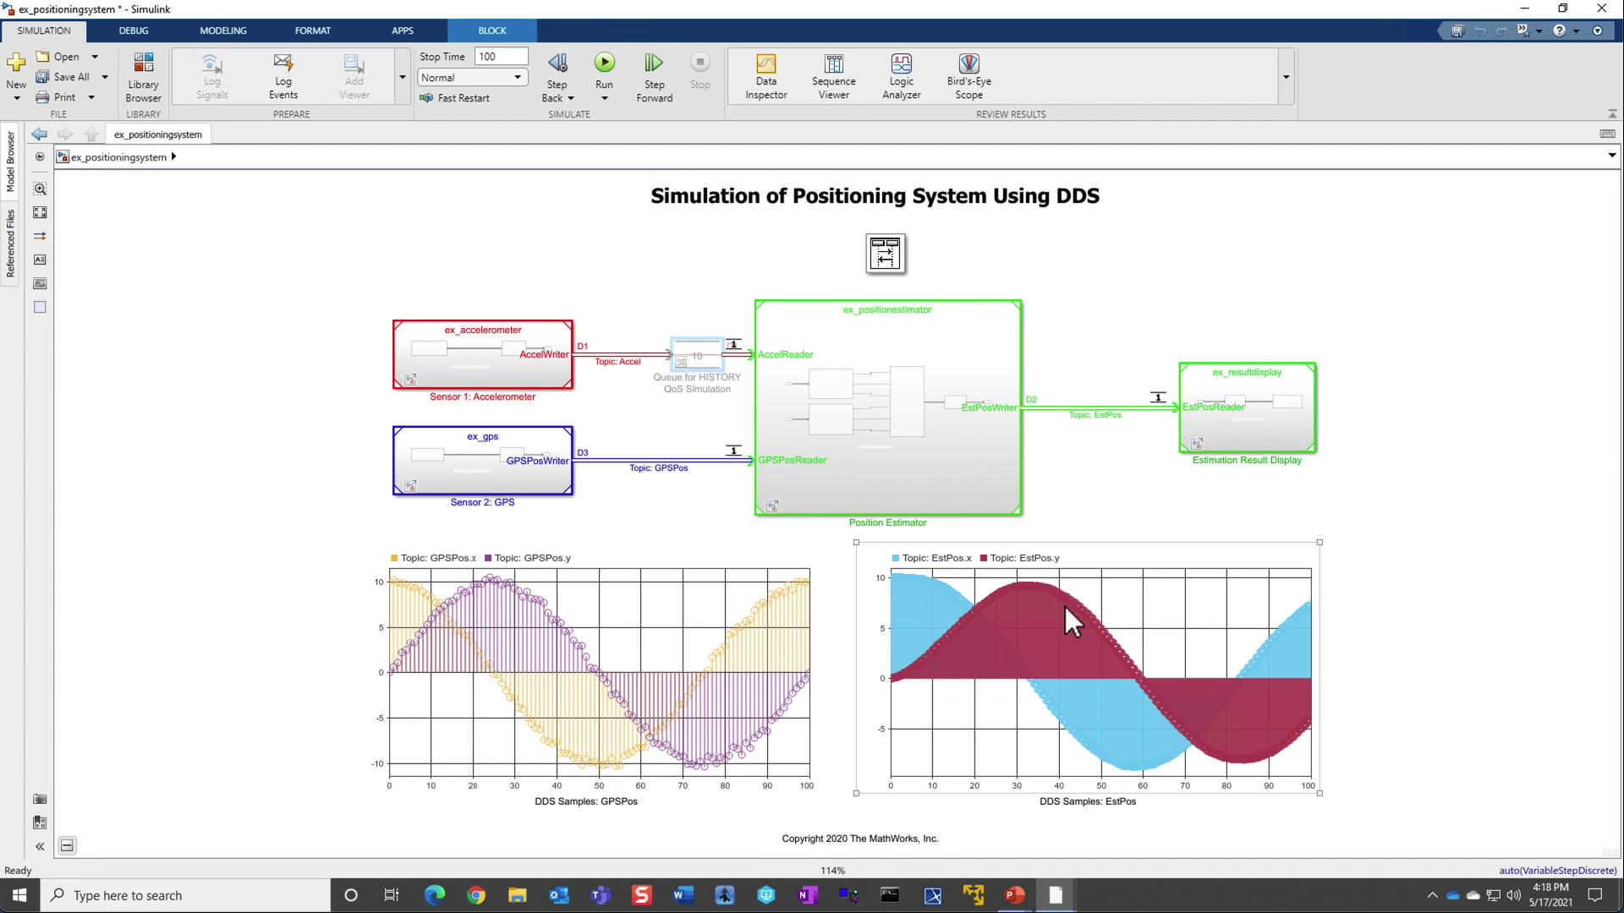
pyautogui.rightClick(1065, 604)
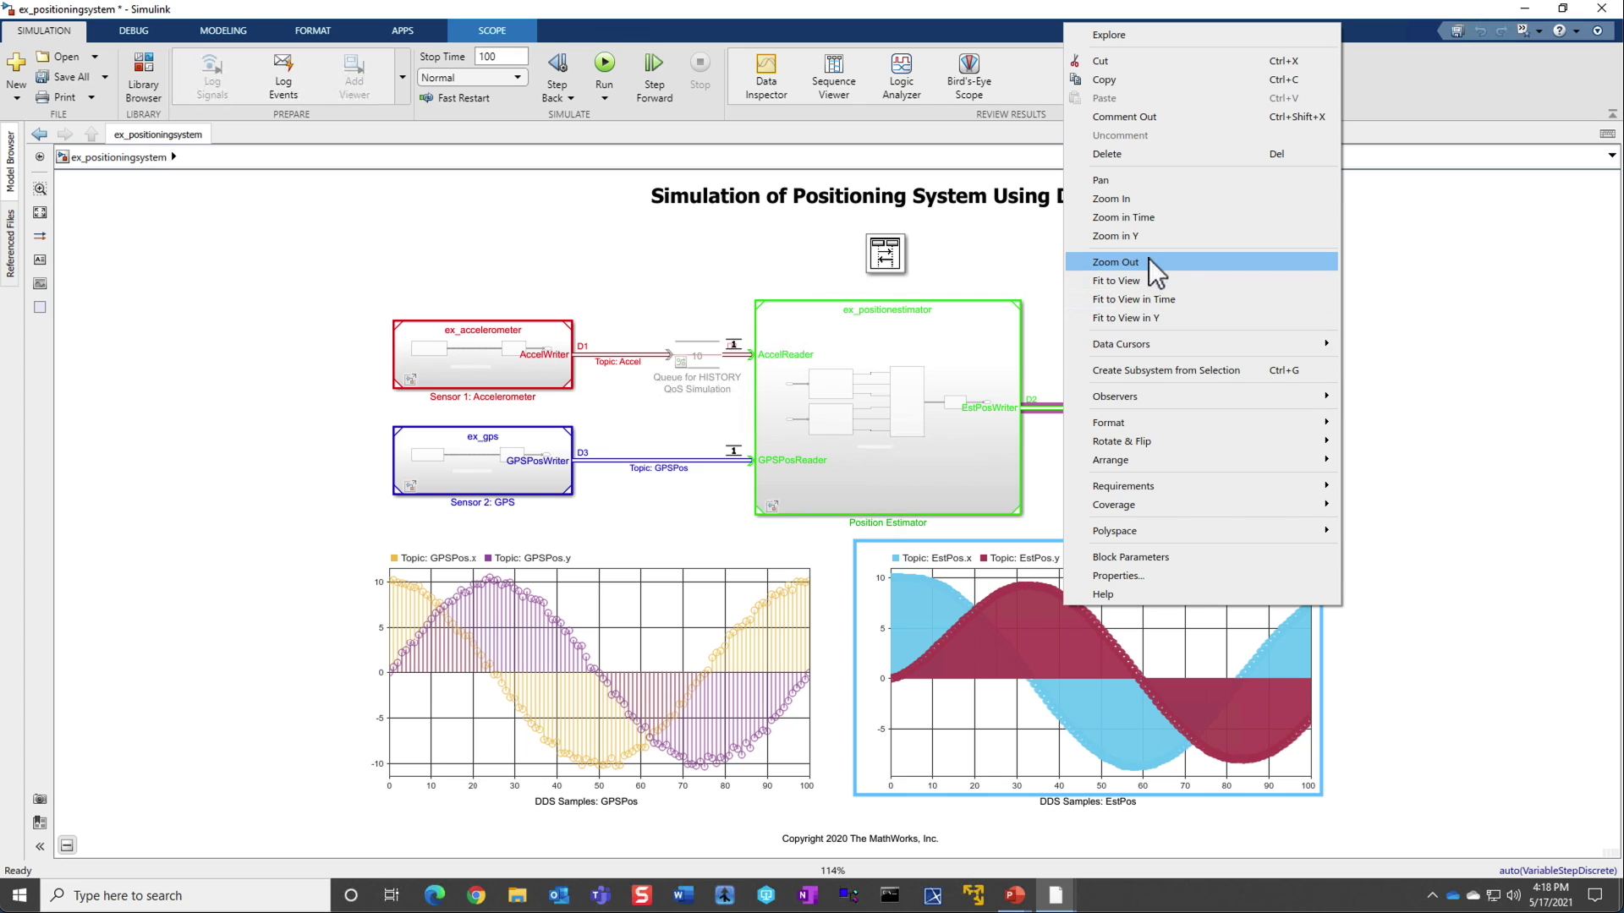
pyautogui.click(1146, 218)
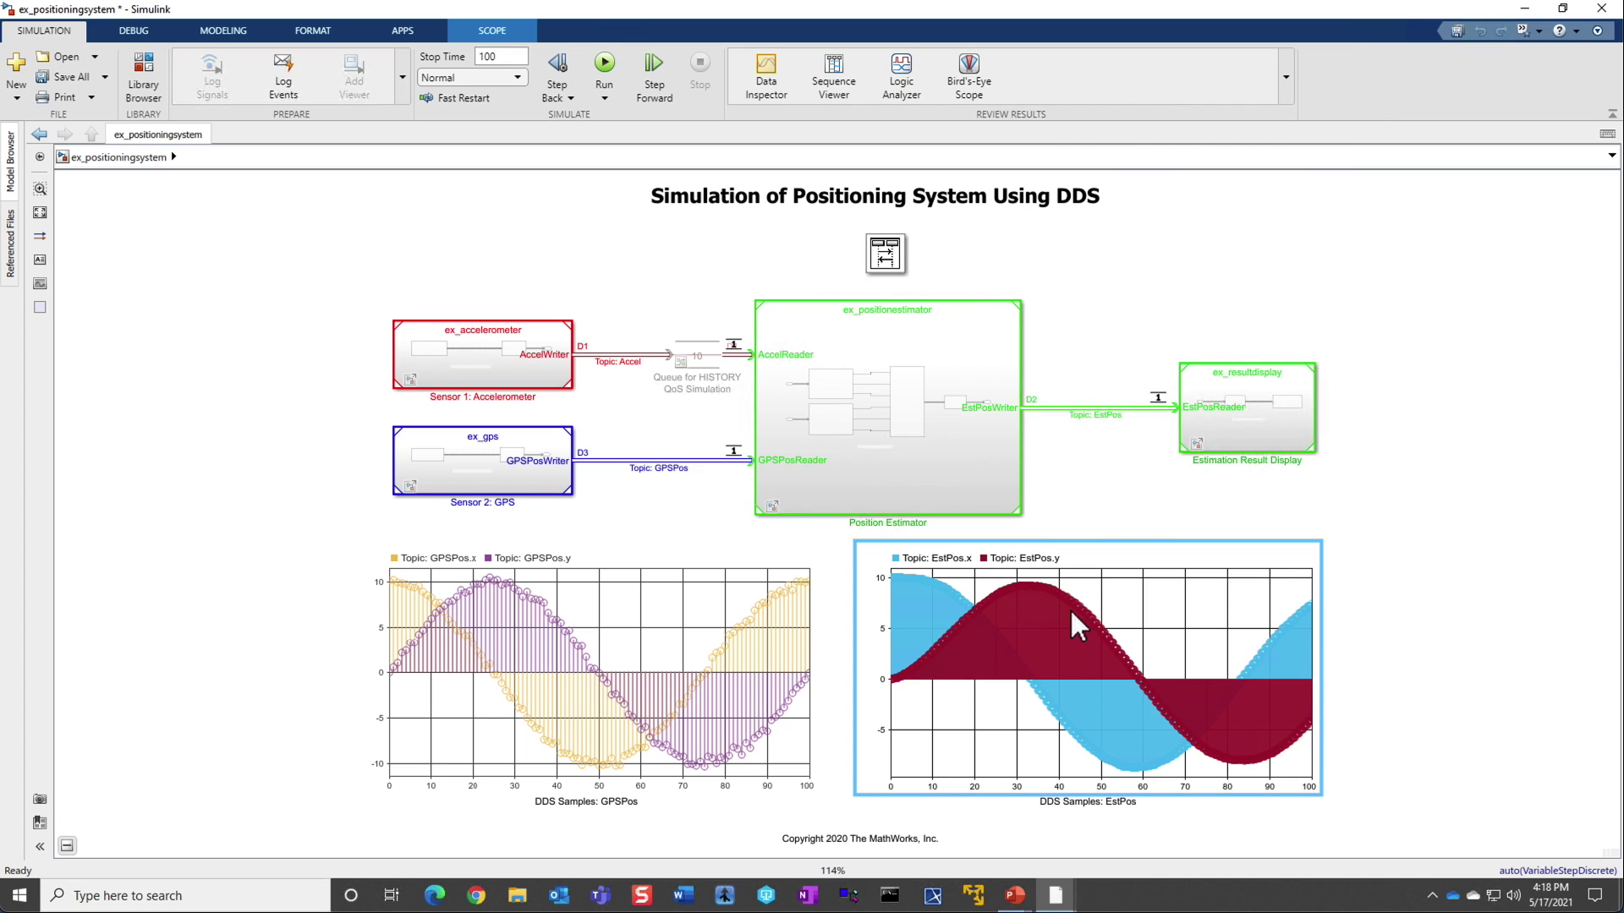
pyautogui.click(1080, 606)
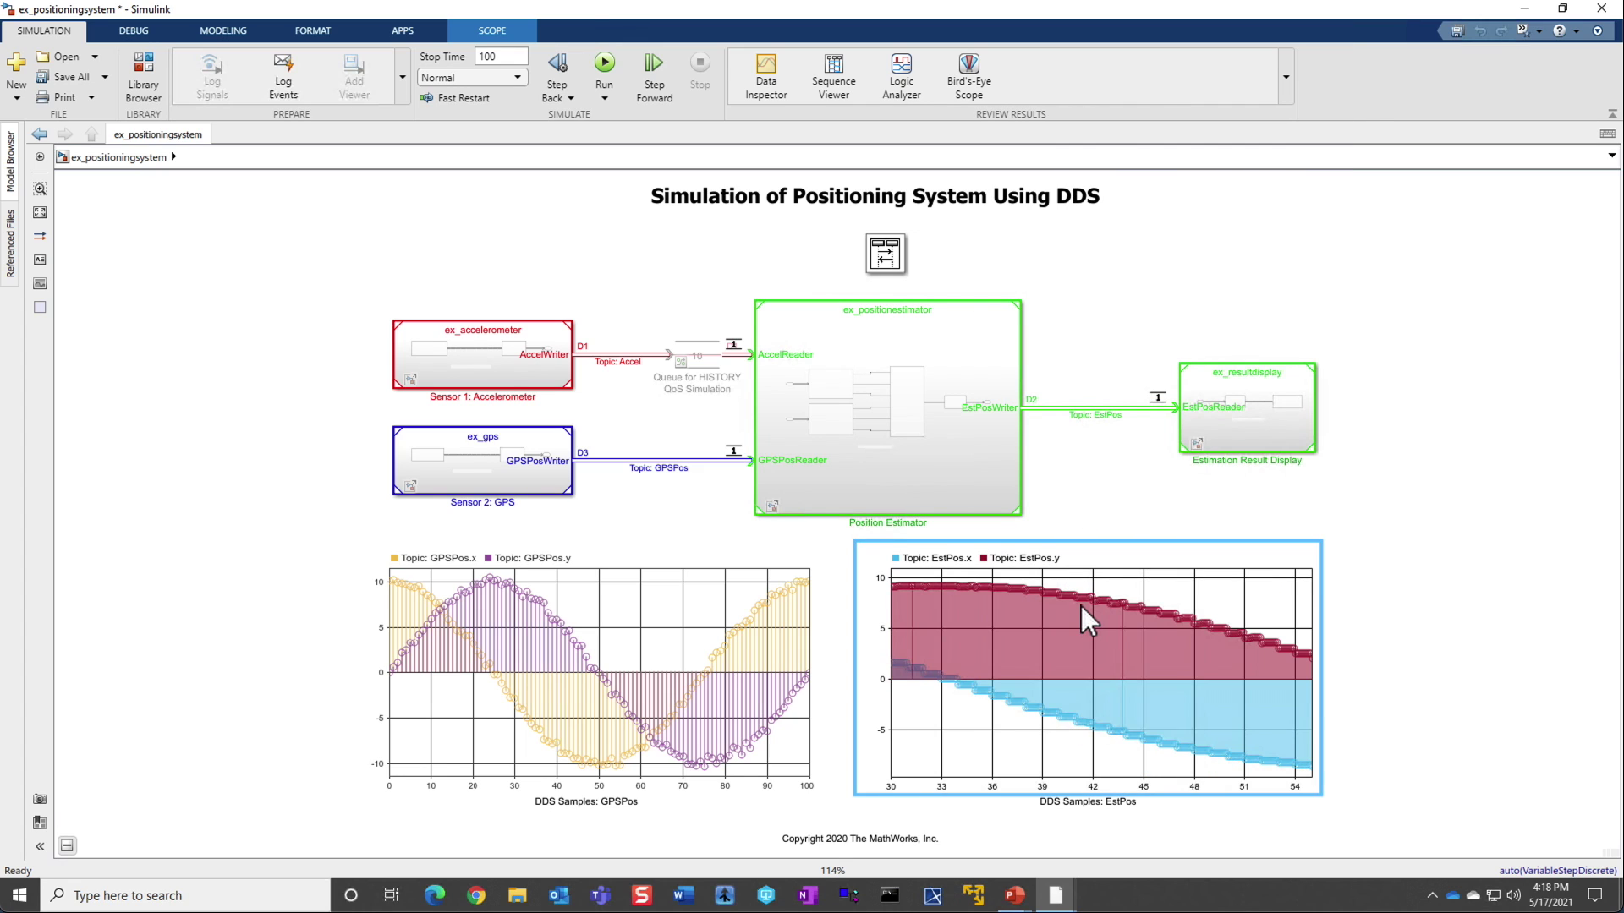
pyautogui.click(1081, 605)
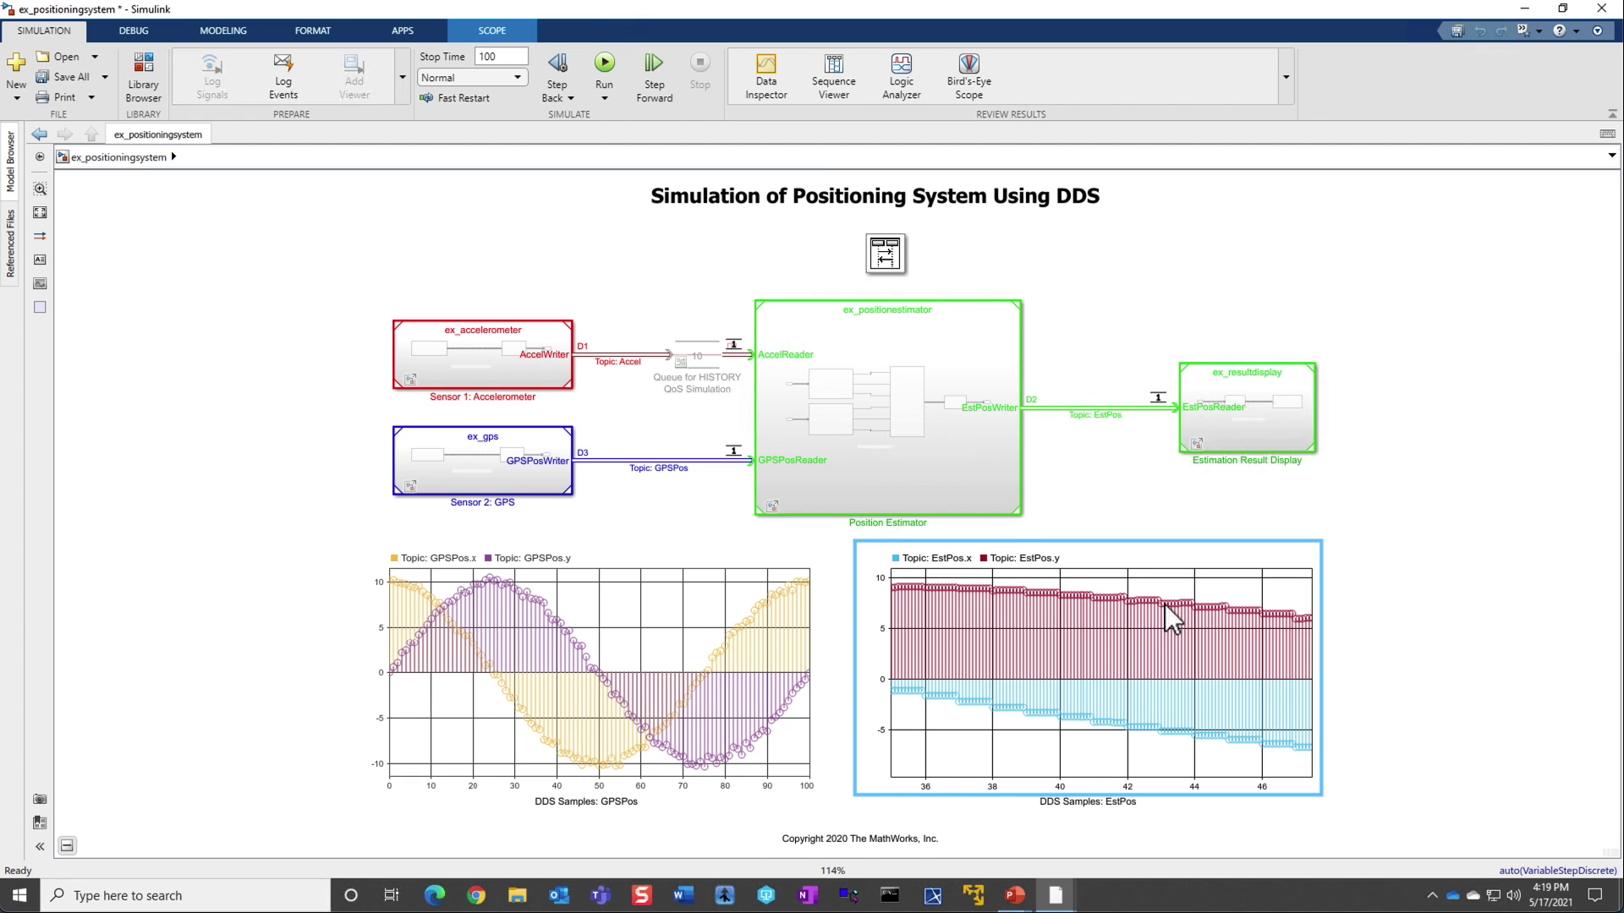
# - Return to the PowerPoint slide show and advance to slide 11, Call to Action
pyautogui.hotkey('alt', 'Tab')
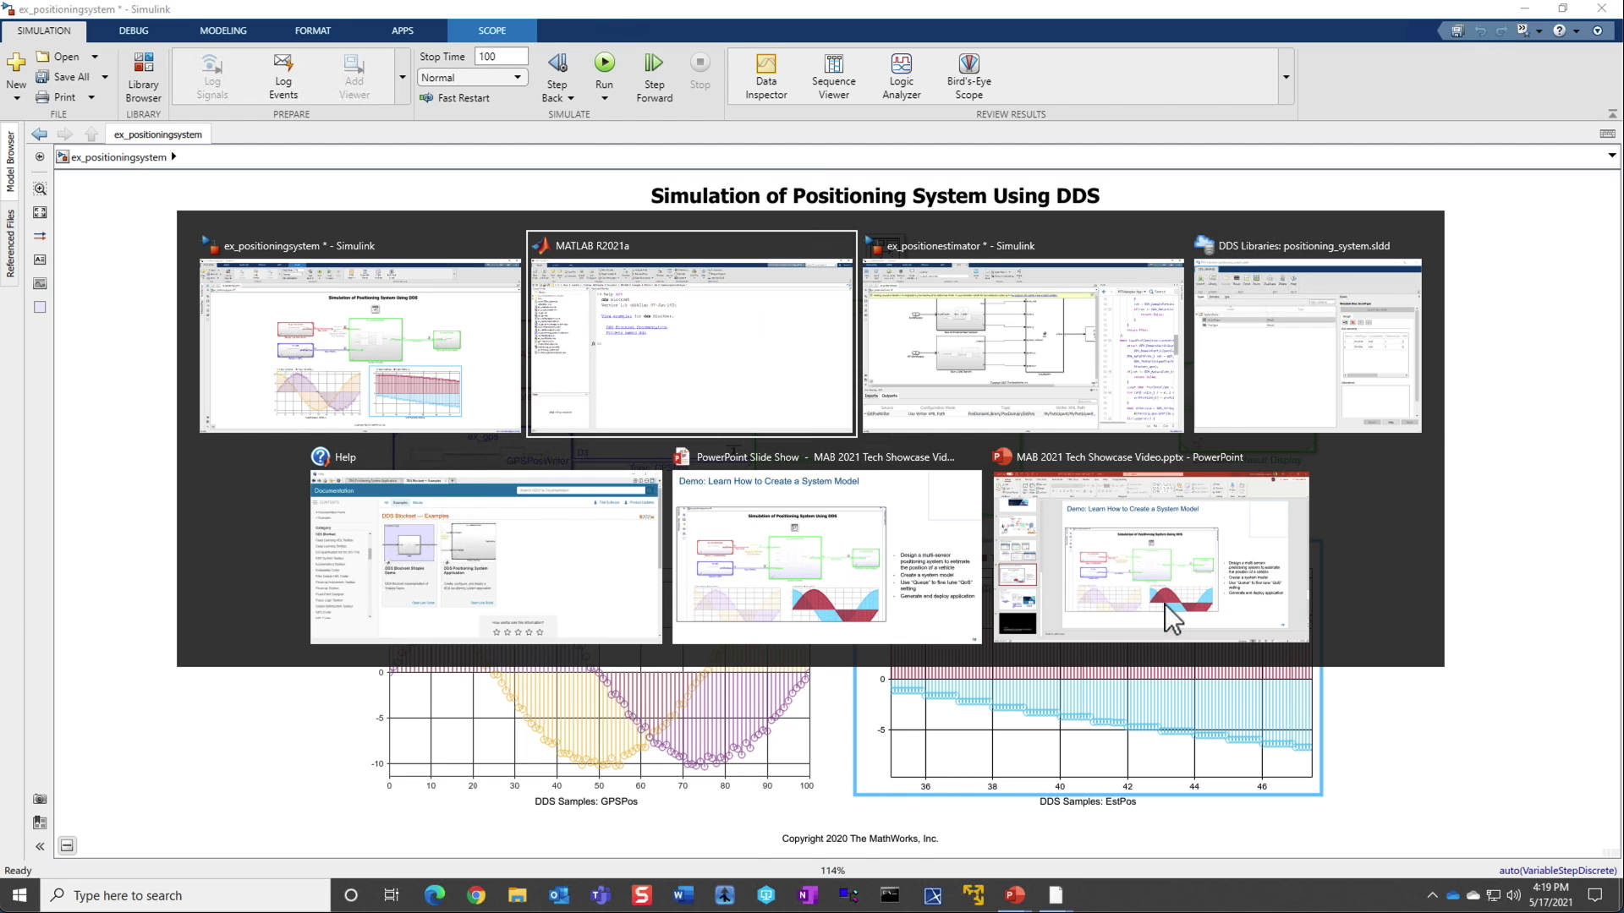
pyautogui.hotkey('alt', 'Tab')
pyautogui.hotkey('alt', 'Tab')
pyautogui.hotkey('alt', 'Tab')
pyautogui.hotkey('alt', 'Tab')
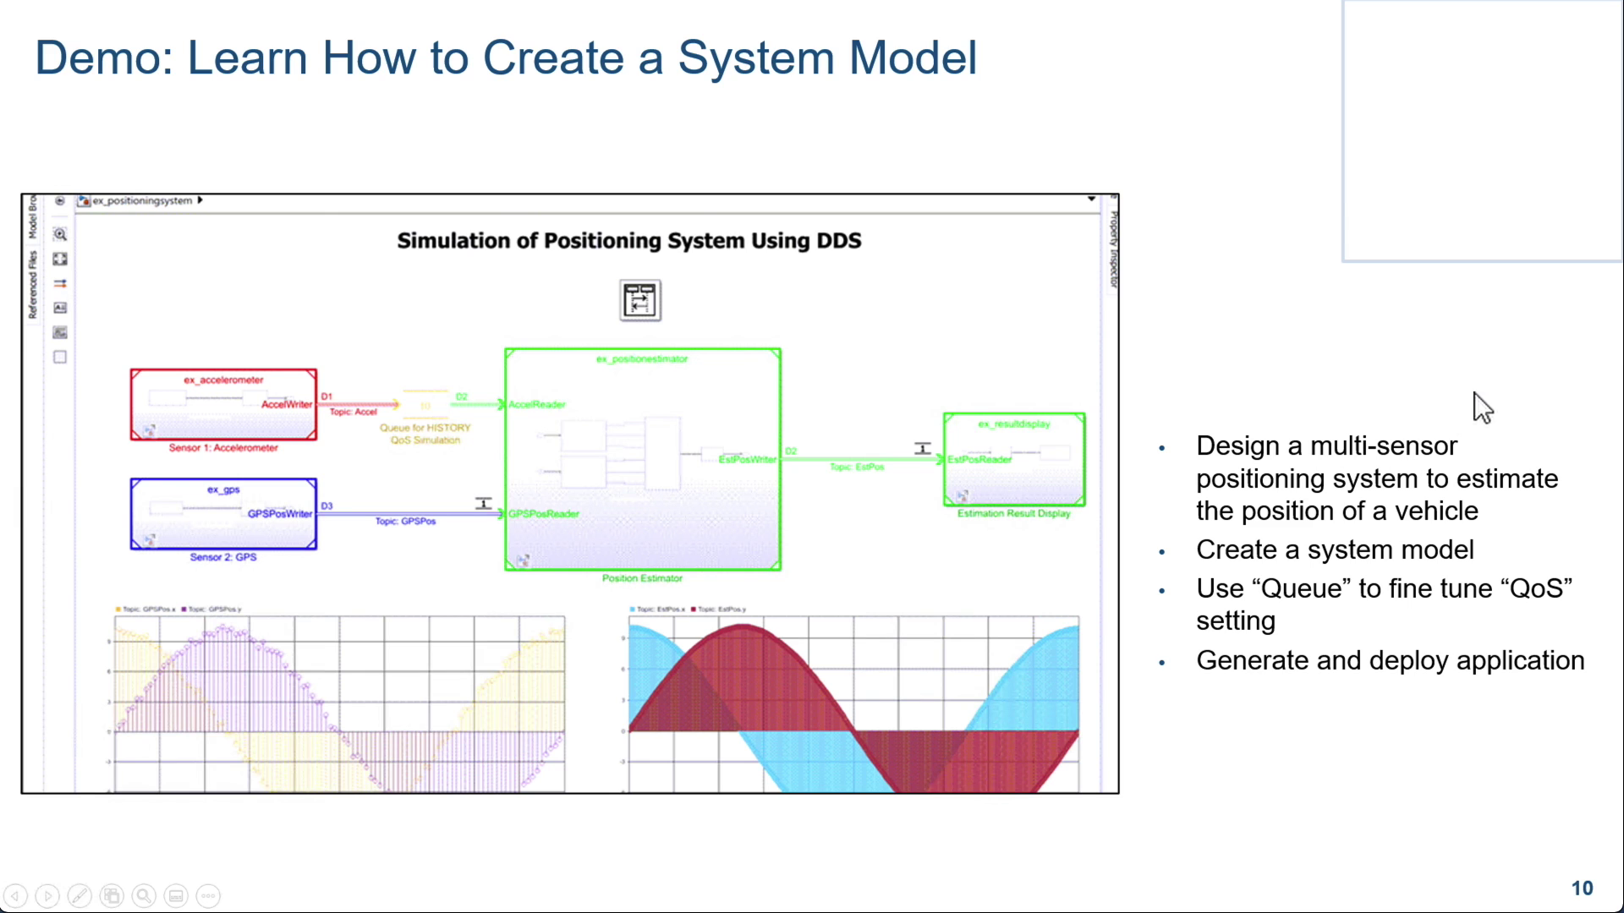
pyautogui.click(1309, 430)
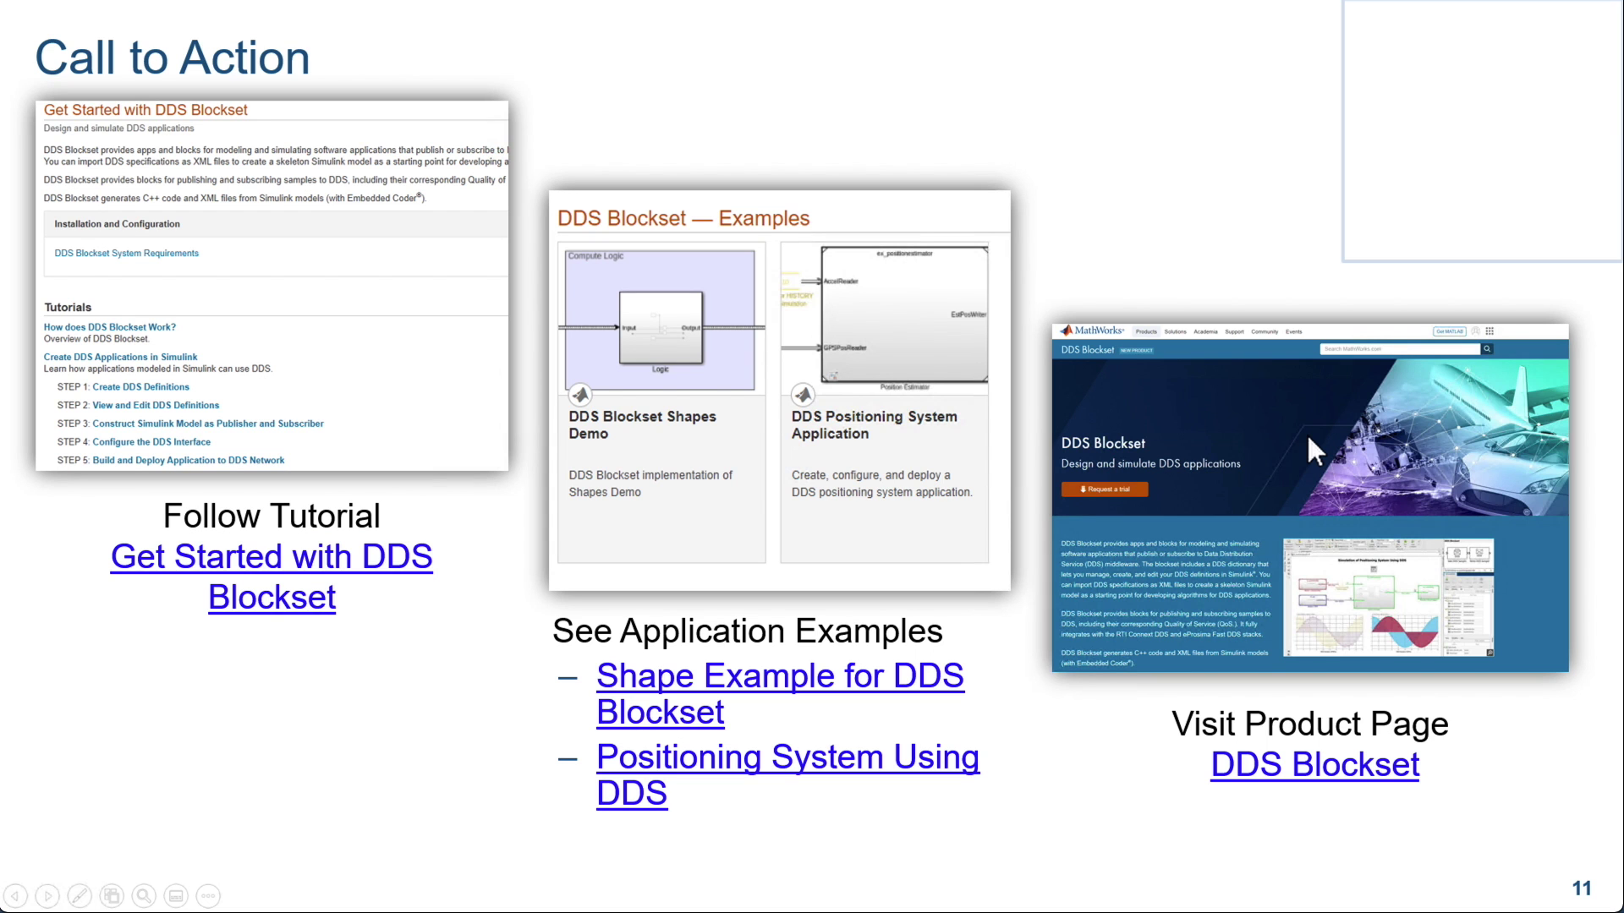